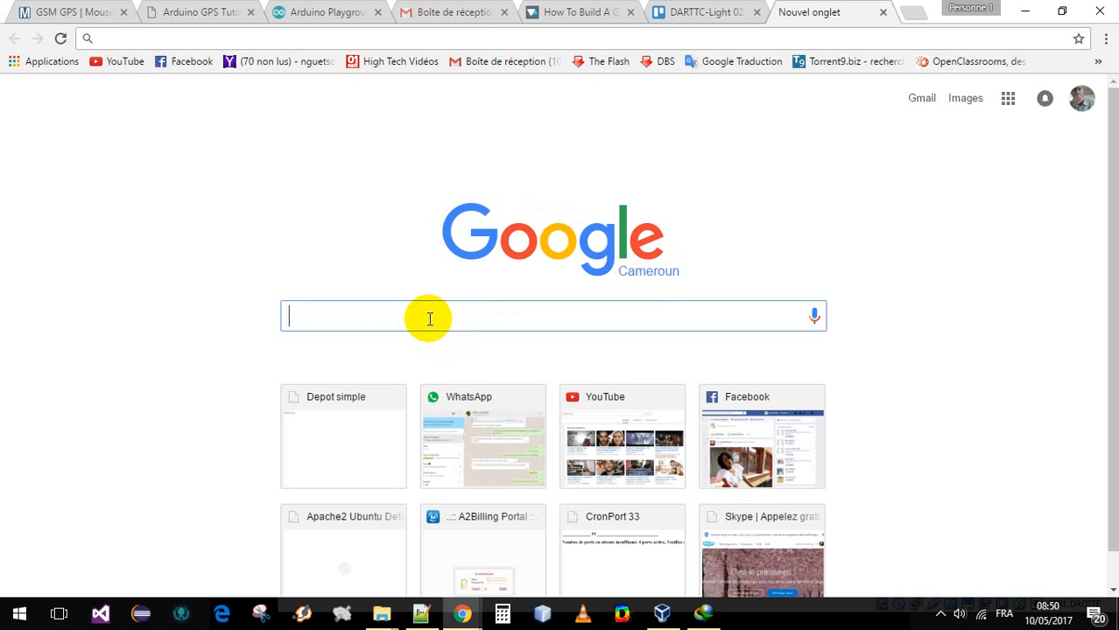
- Search the web for "Forge jboss download" and open the JBoss Forge download page
{"action": "type", "text": "For"}
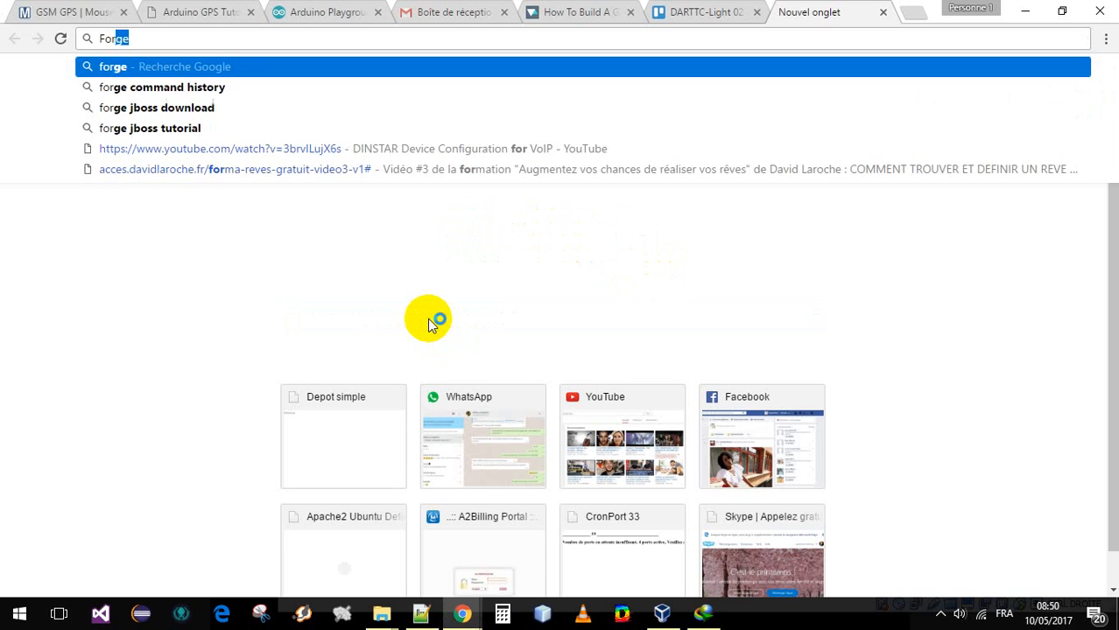
{"action": "type", "text": "ge j"}
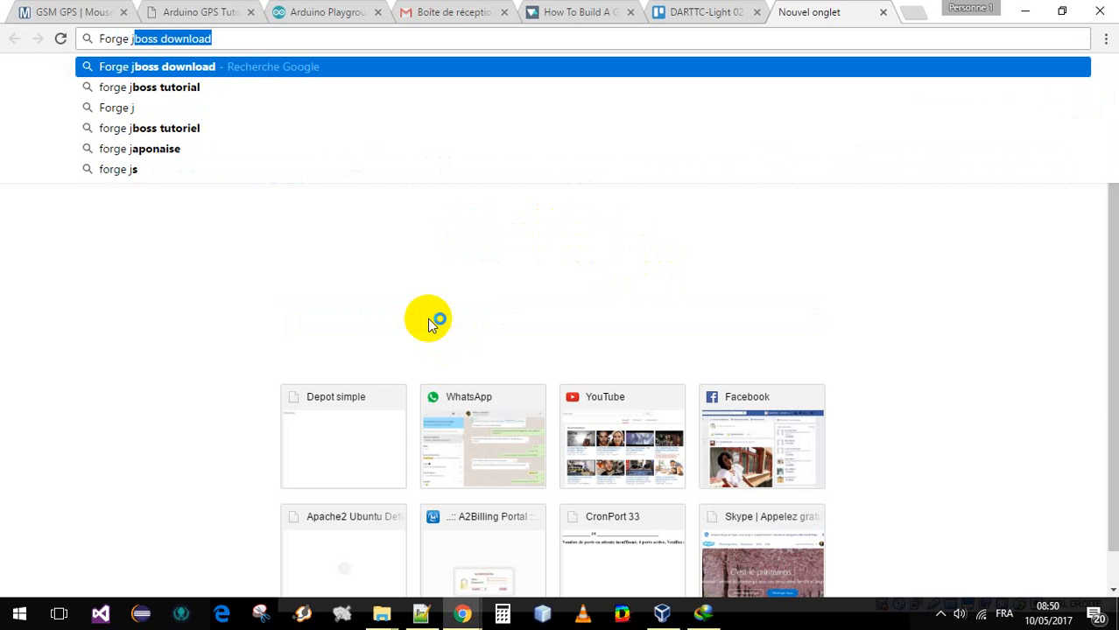
{"action": "type", "text": "boss "}
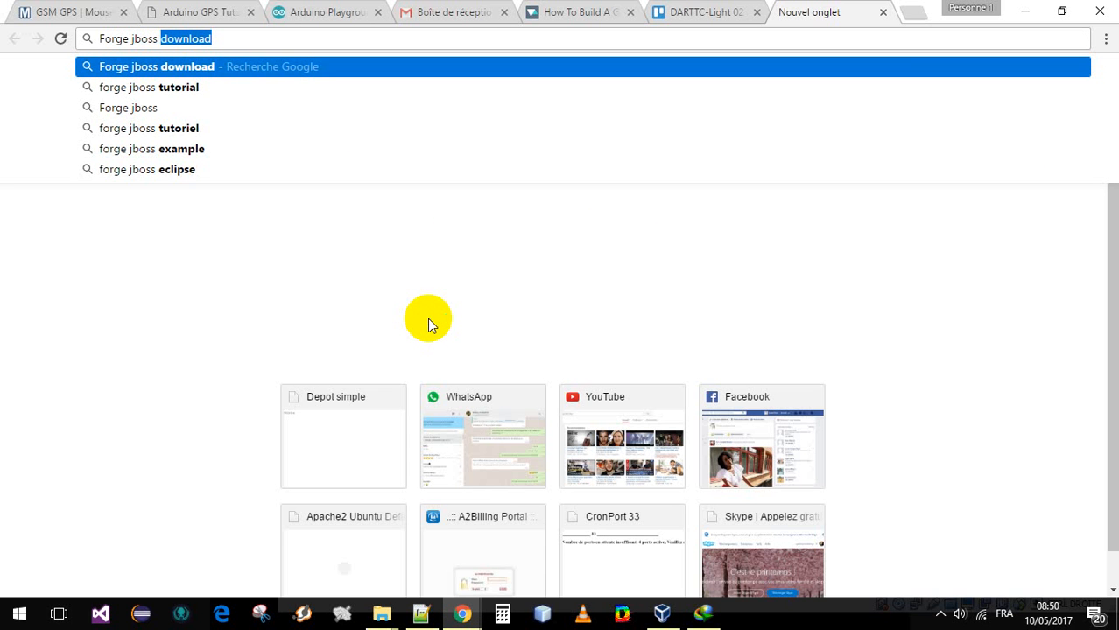
{"action": "type", "text": "downloa"}
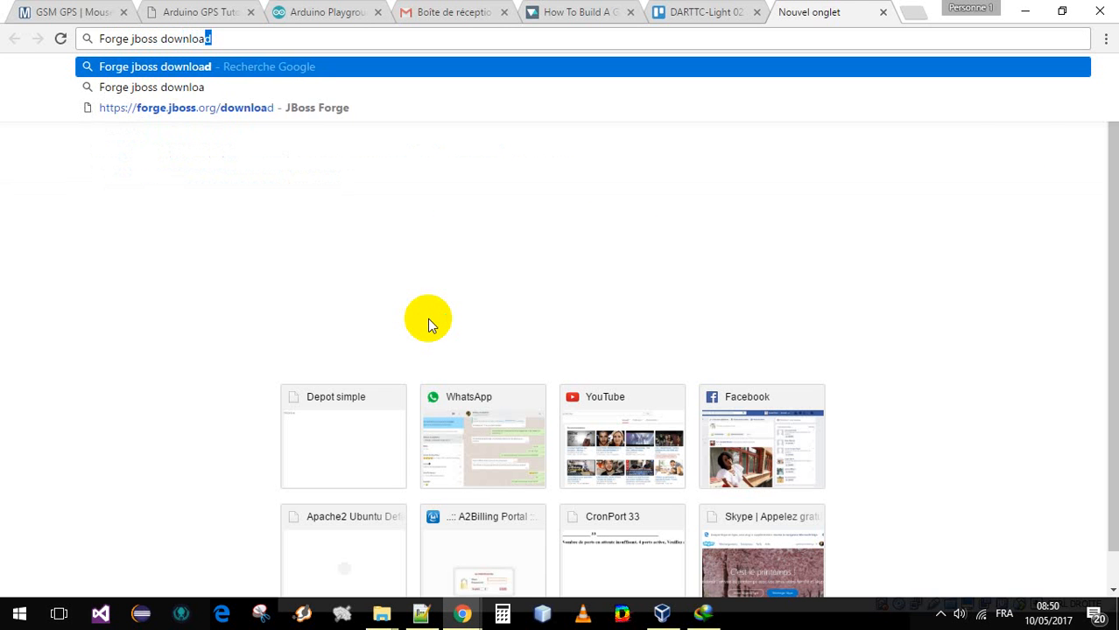
{"action": "key", "text": "Return"}
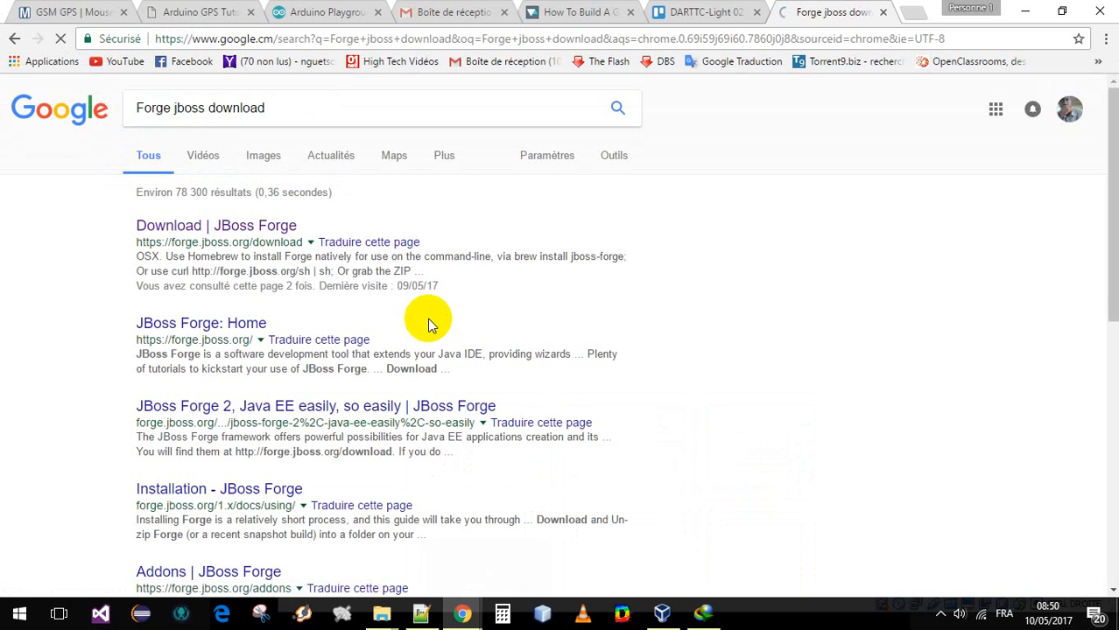
{"action": "left_click", "coordinate": [200, 226]}
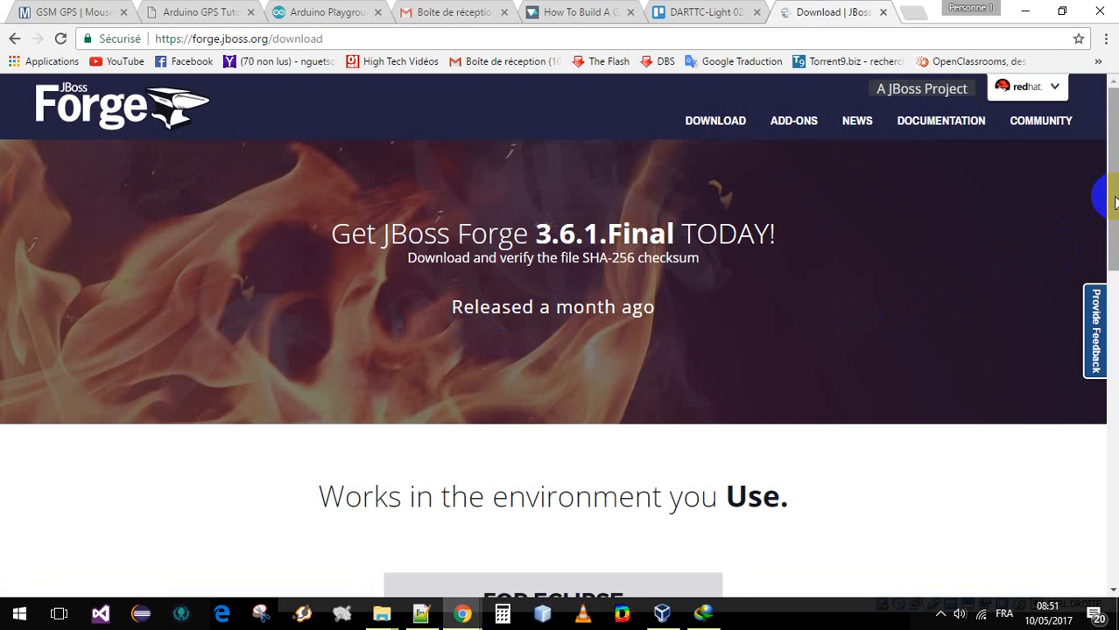
- Download the JBoss Forge 3.6.1.Final distribution for Windows as a compressed file
{"action": "left_click_drag", "start_coordinate": [1107, 212], "coordinate": [1107, 358]}
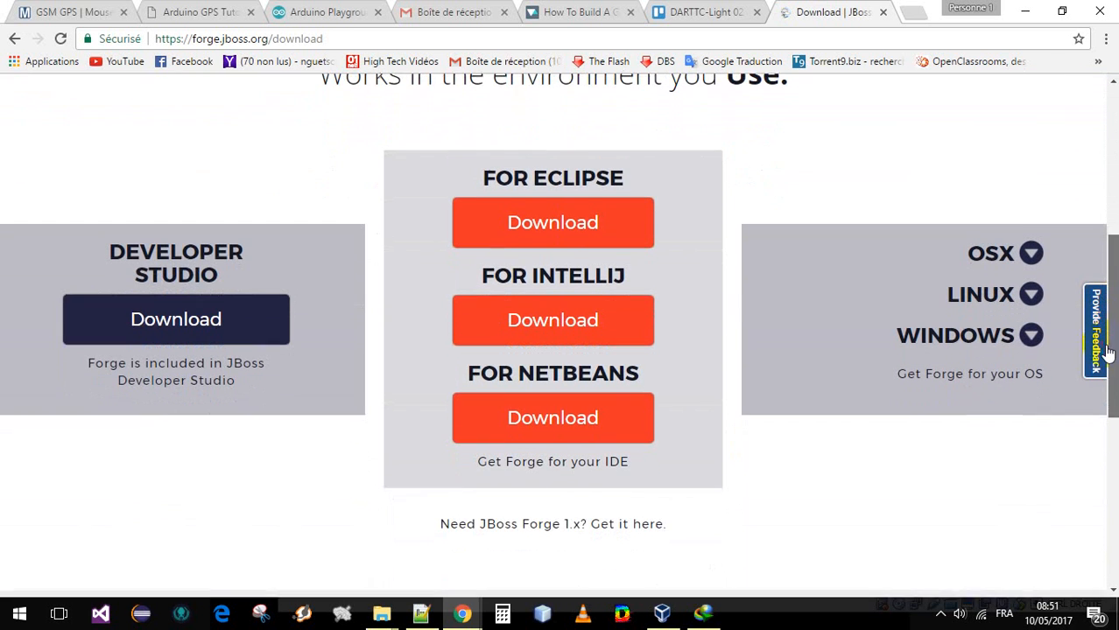
{"action": "left_click", "coordinate": [1033, 337]}
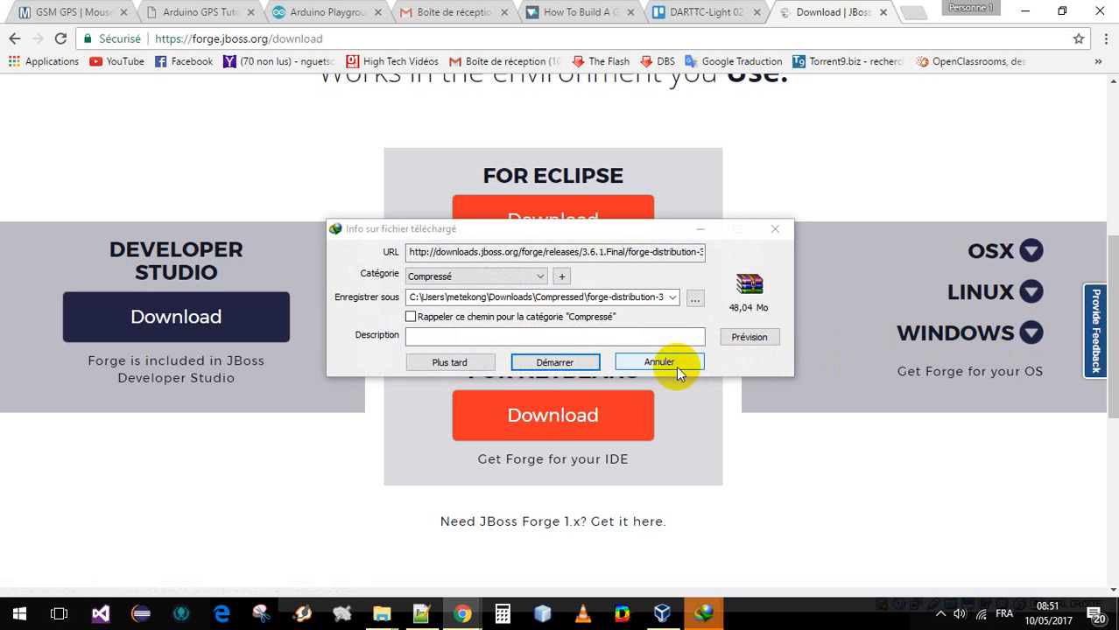
{"action": "left_click", "coordinate": [555, 363]}
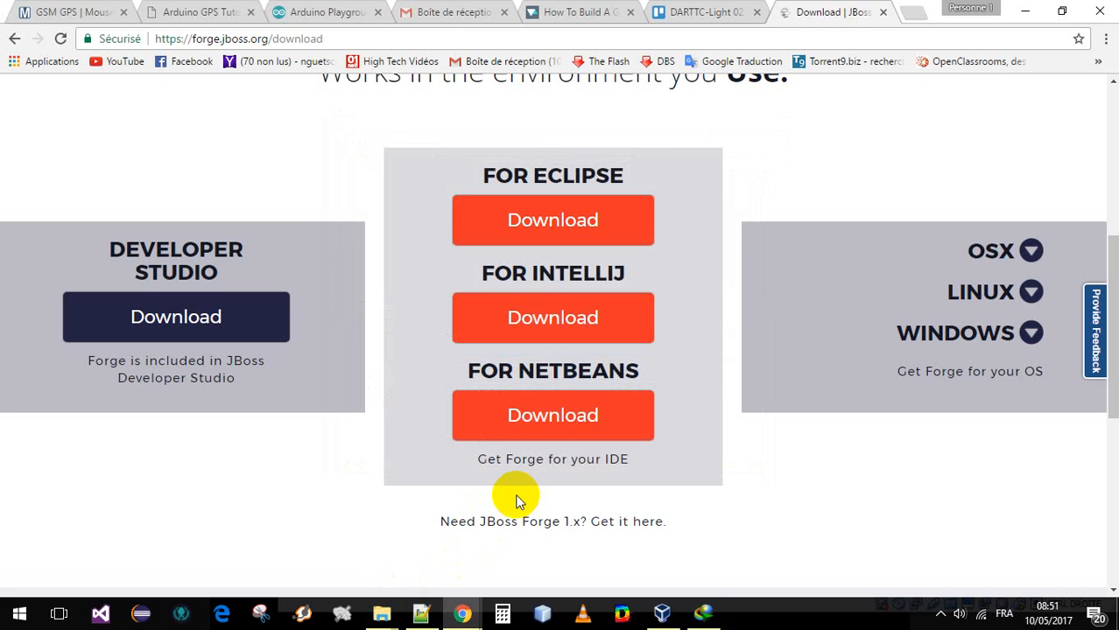
- Try to extract forge-distribution-3.6.1.Final-offline.zip from the Compressed downloads folder to the root of the C: drive
{"action": "mouse_move", "coordinate": [382, 613]}
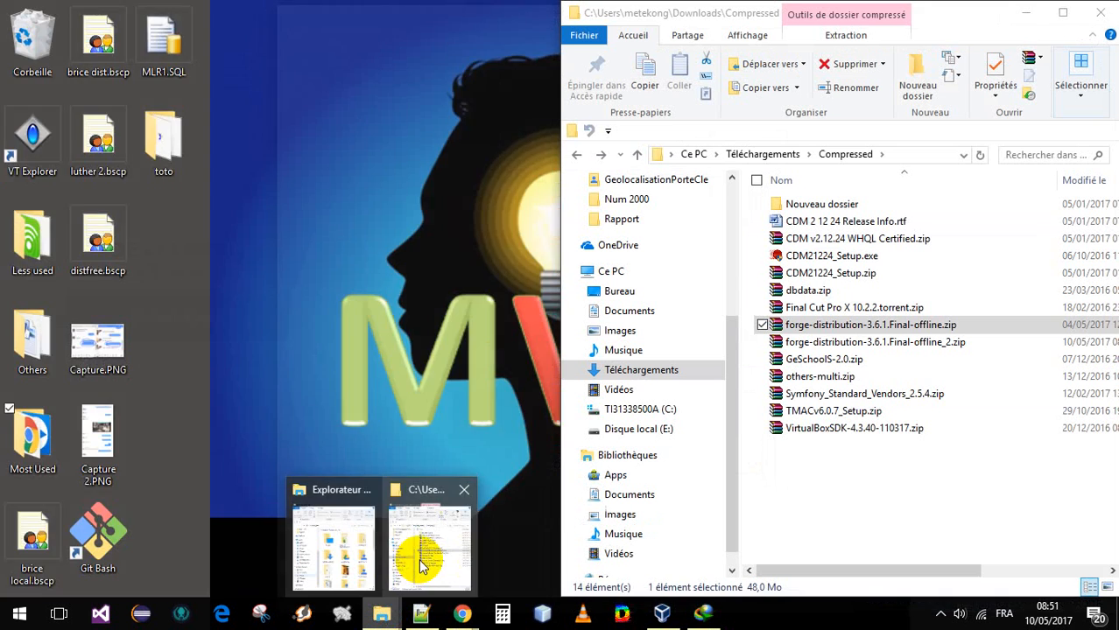
{"action": "left_click", "coordinate": [422, 563]}
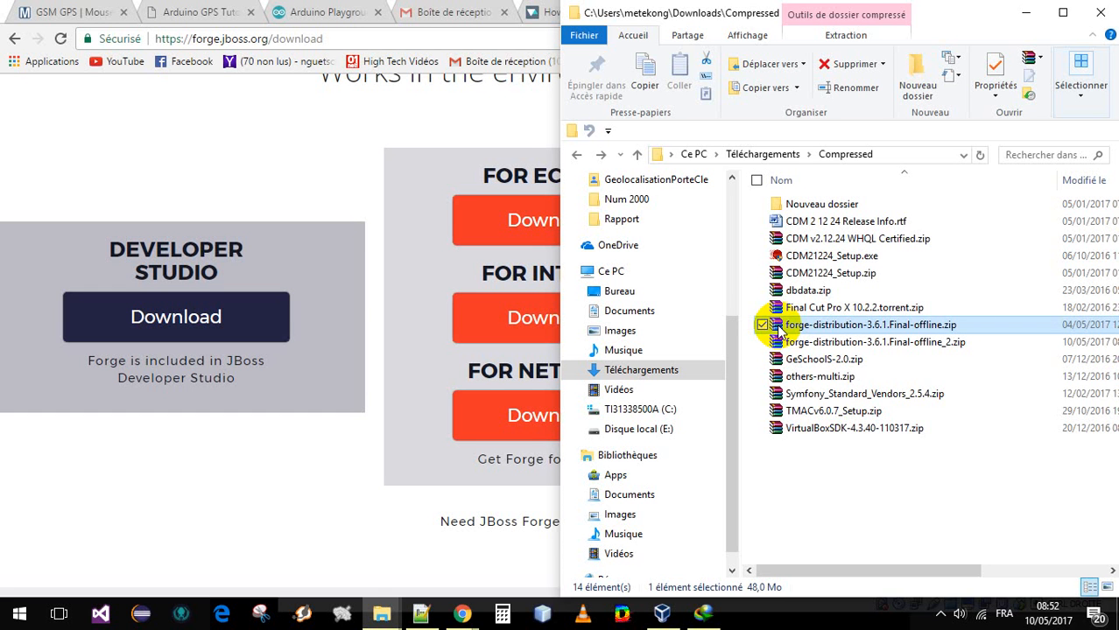
{"action": "left_click_drag", "start_coordinate": [766, 324], "coordinate": [658, 417]}
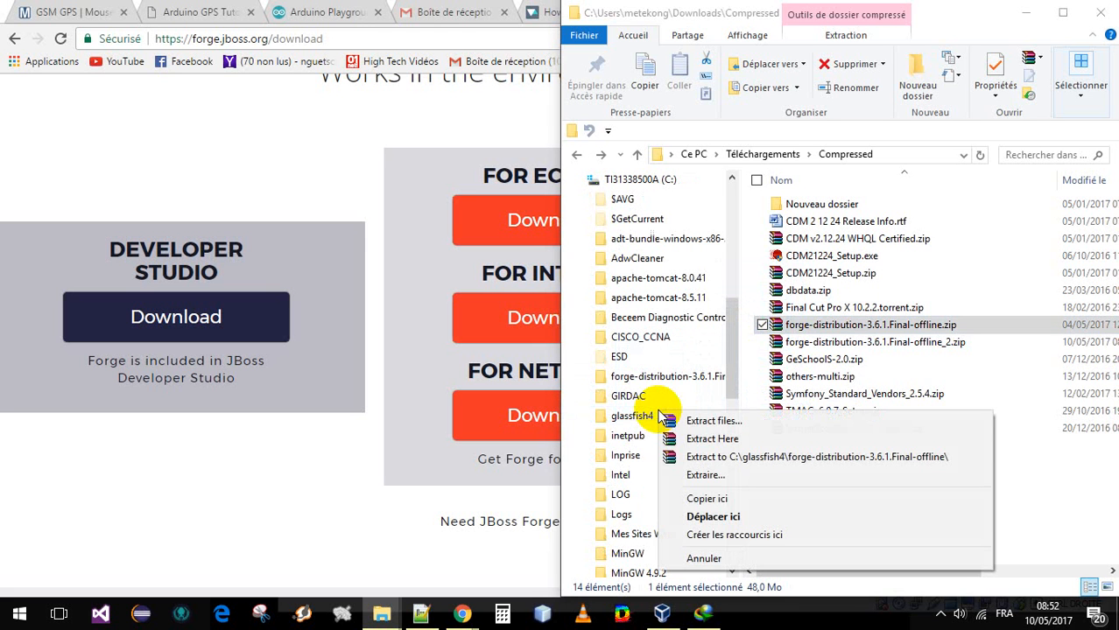
{"action": "left_click", "coordinate": [733, 332]}
{"action": "left_click_drag", "start_coordinate": [763, 330], "coordinate": [650, 222]}
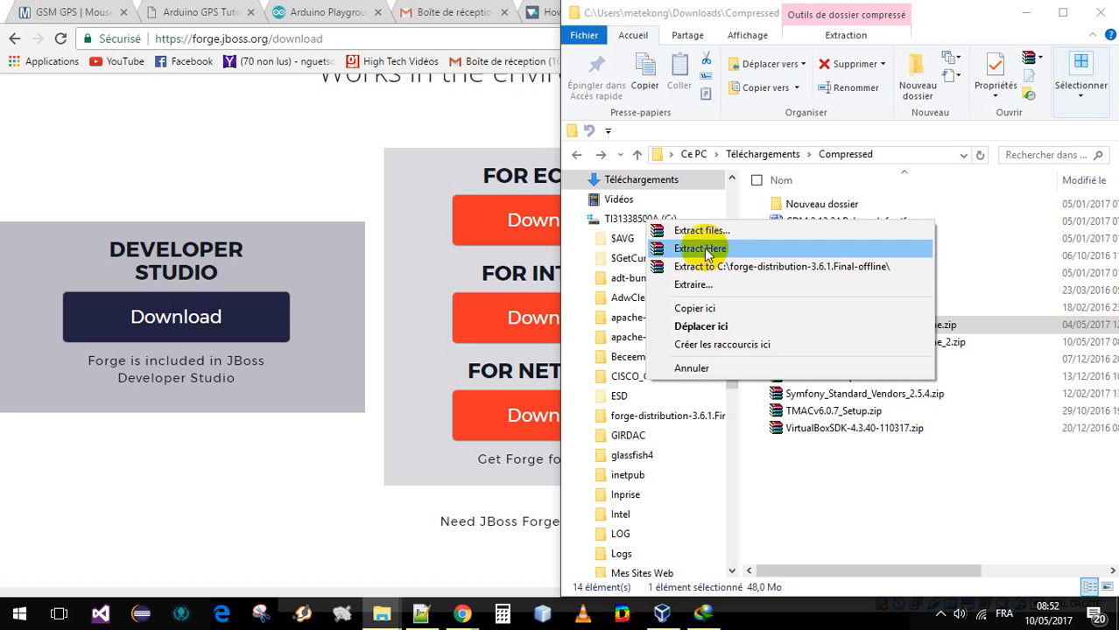
- Open the C: drive and select the forge-distribution-3.6.1.Final folder
{"action": "left_click", "coordinate": [624, 224]}
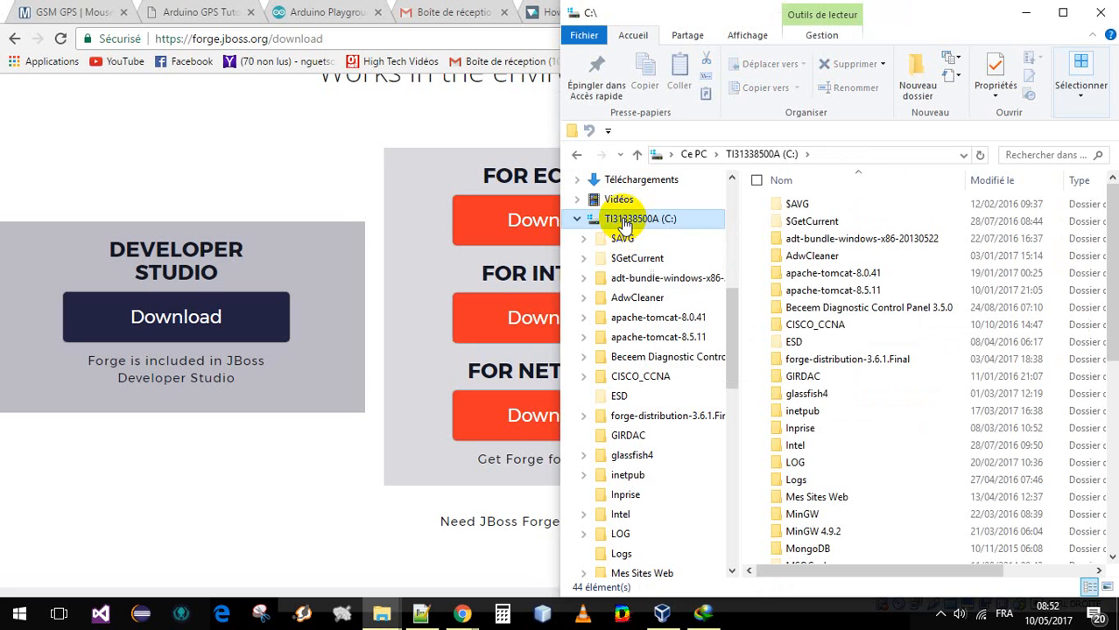
{"action": "left_click", "coordinate": [829, 360]}
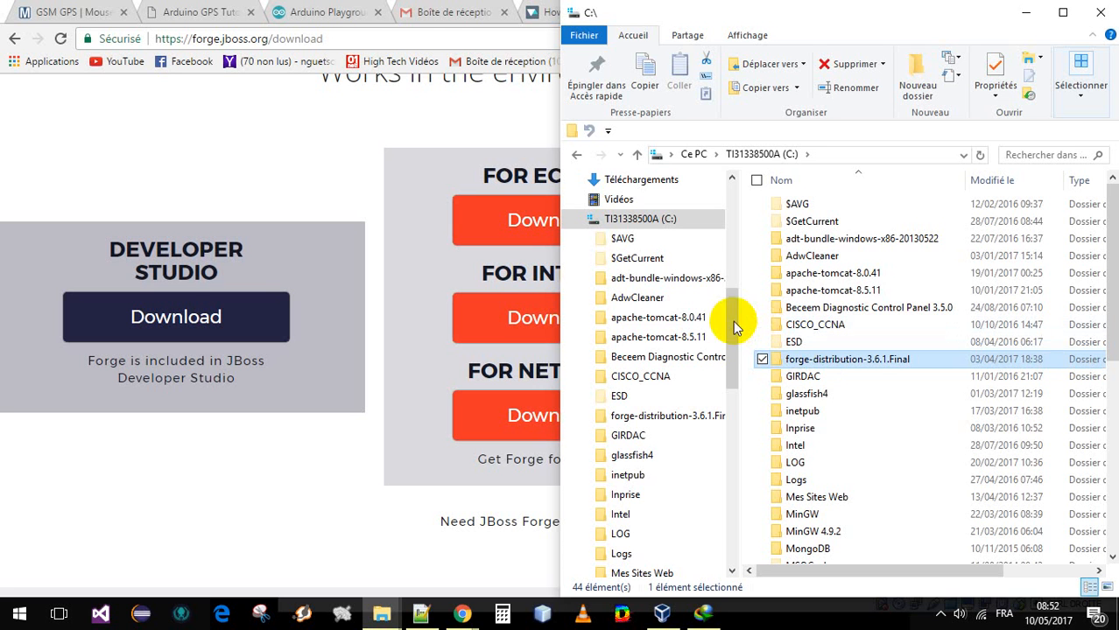
{"action": "left_click_drag", "start_coordinate": [739, 310], "coordinate": [735, 287]}
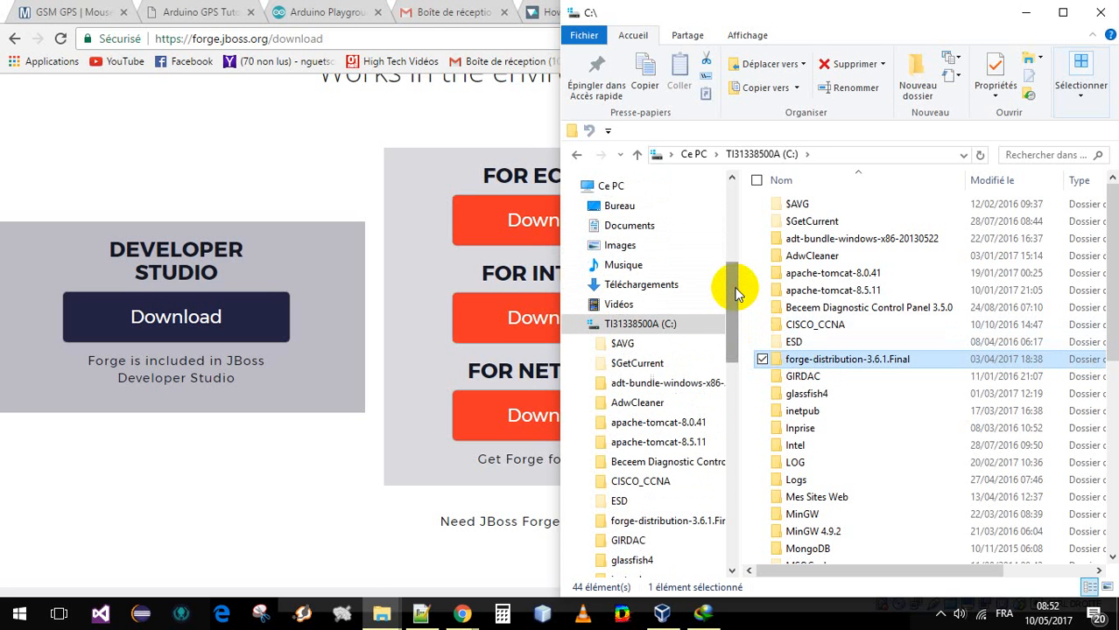
- Open the computer's environment variables through its advanced system settings
{"action": "mouse_move", "coordinate": [381, 613]}
{"action": "left_click", "coordinate": [342, 555]}
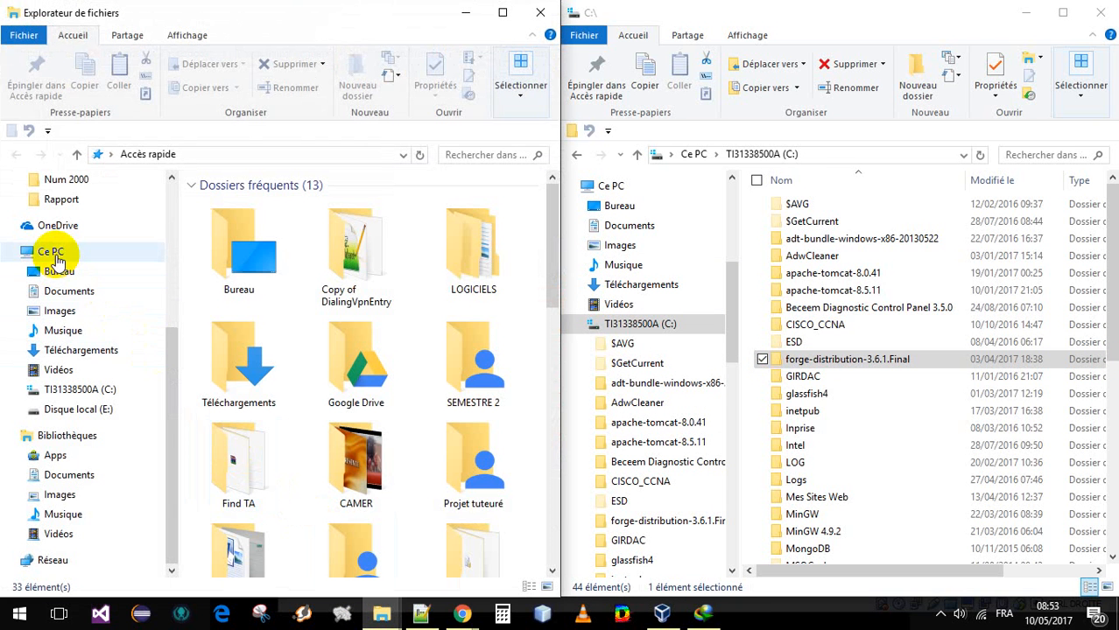
{"action": "left_click", "coordinate": [54, 255]}
{"action": "right_click", "coordinate": [54, 253]}
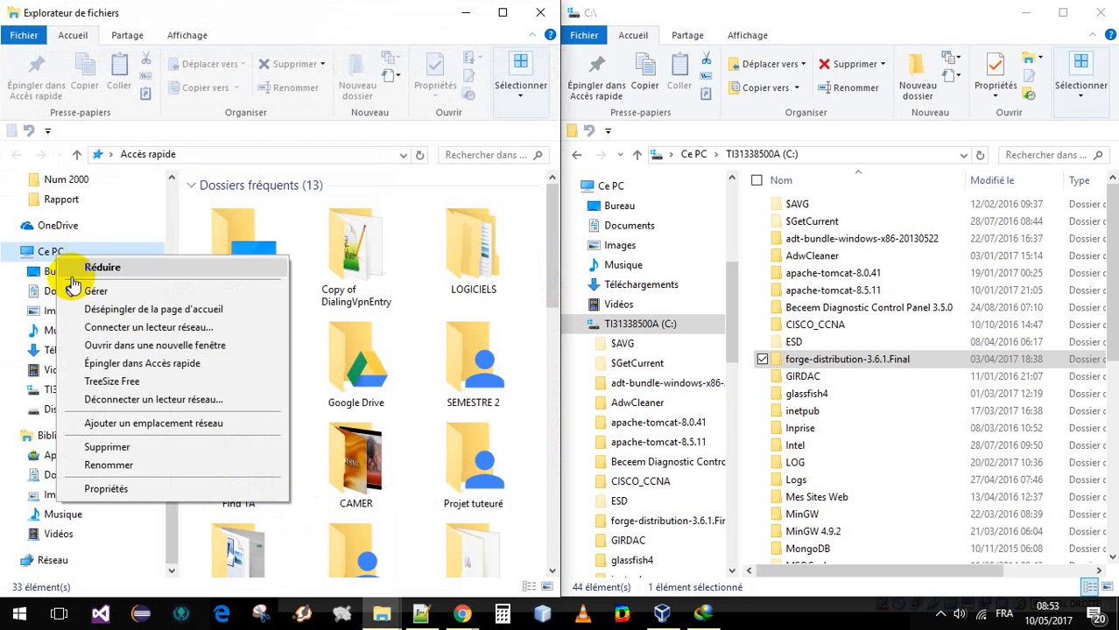
{"action": "left_click", "coordinate": [134, 491]}
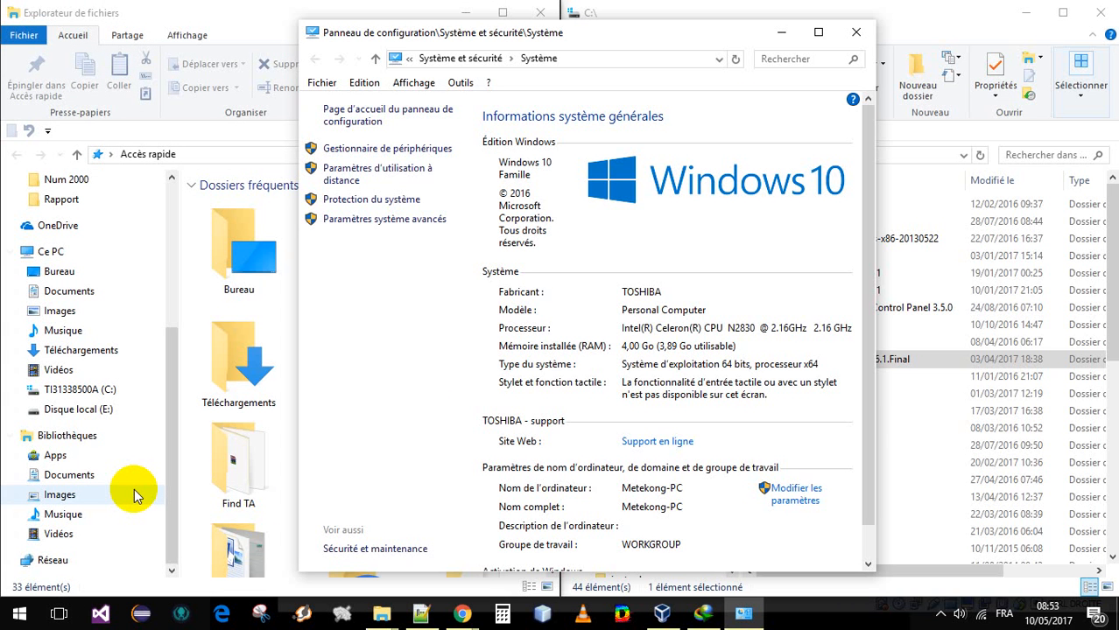
{"action": "left_click", "coordinate": [395, 224]}
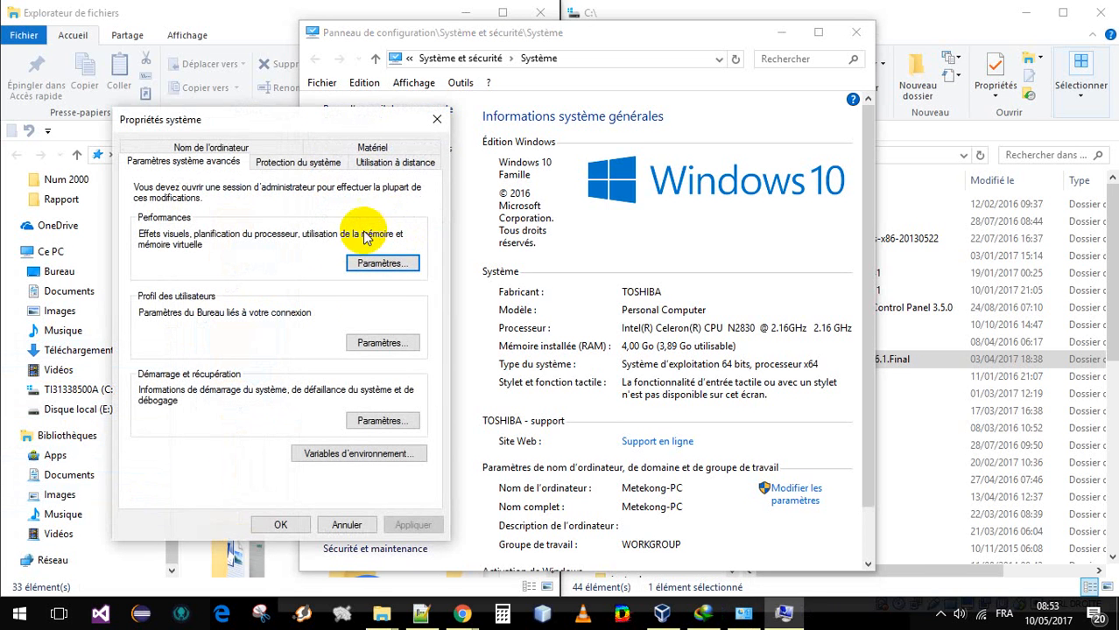
{"action": "left_click", "coordinate": [350, 457]}
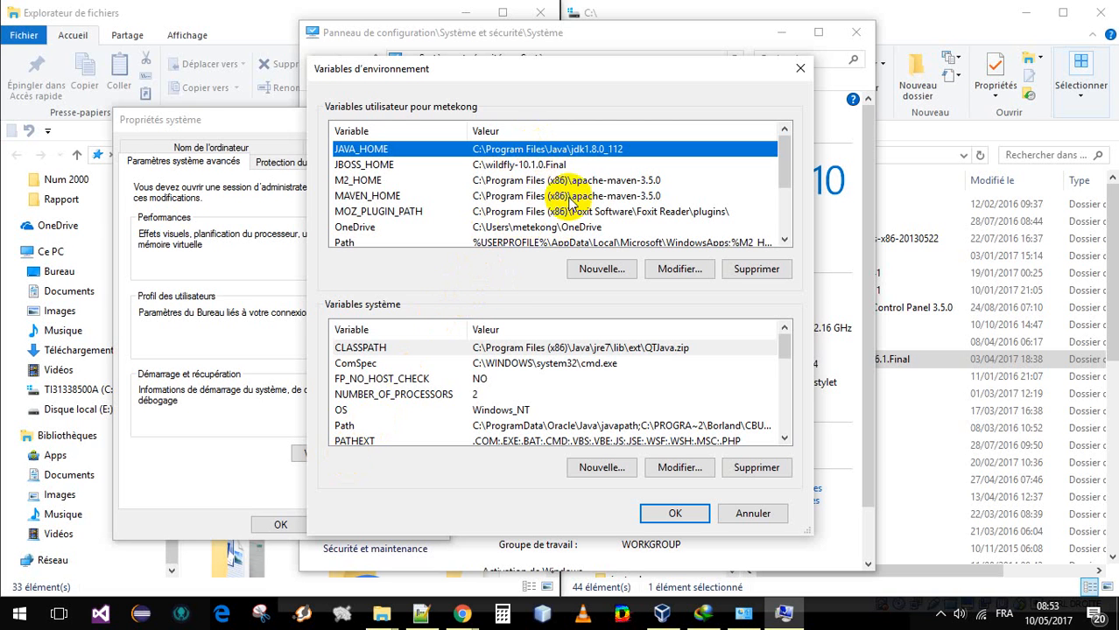
- Start a new user environment variable named FORGE_HOME
{"action": "left_click", "coordinate": [601, 269]}
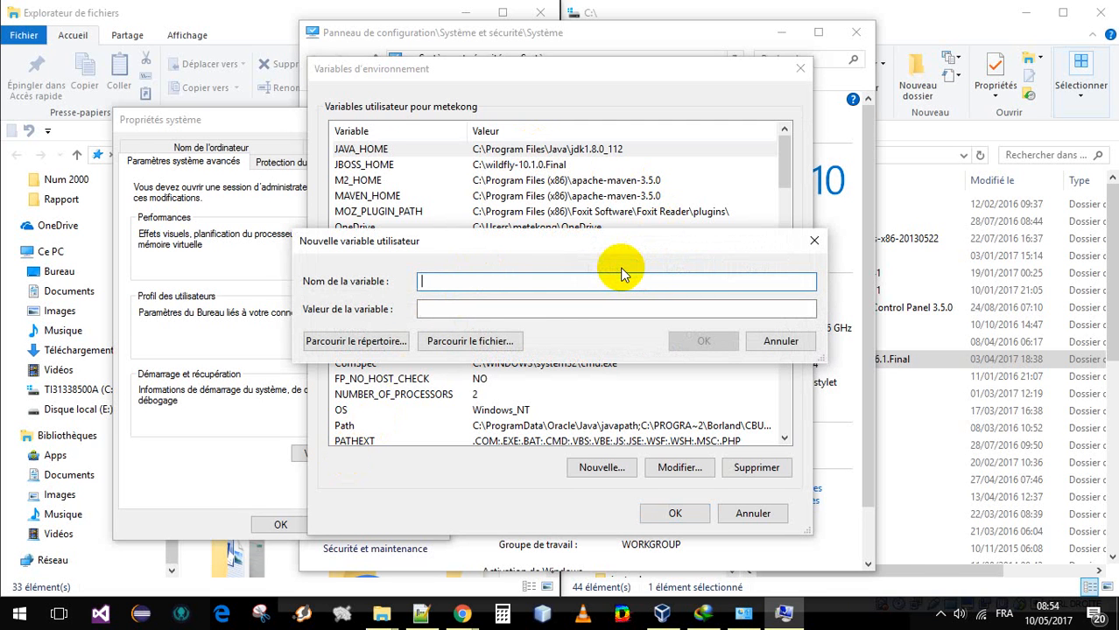
{"action": "type", "text": "FORGE_HOME"}
{"action": "left_click", "coordinate": [499, 309]}
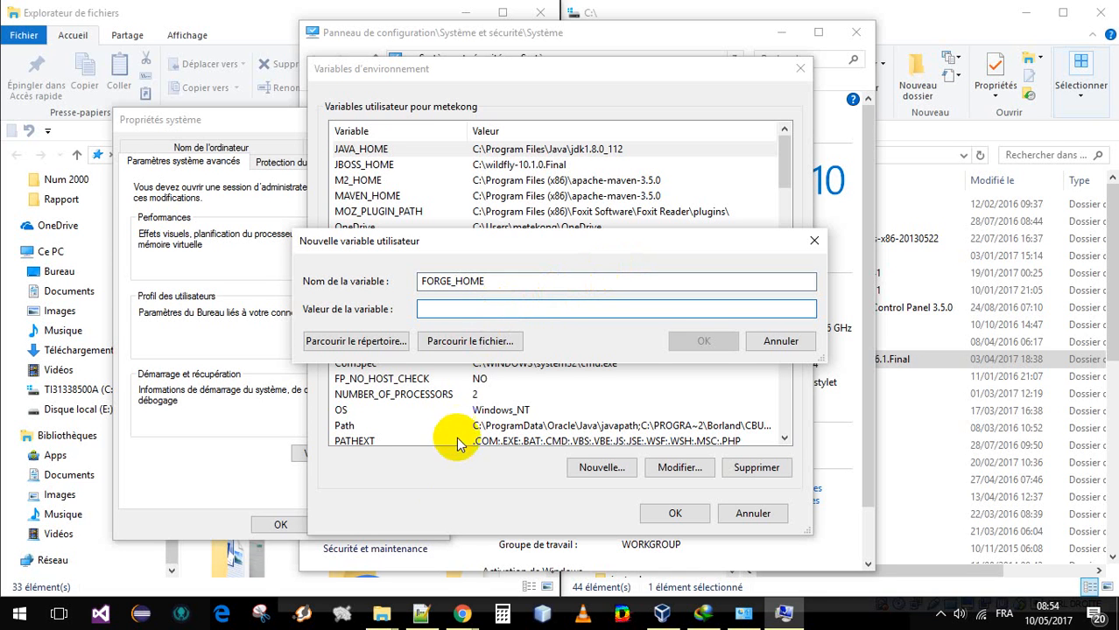
- Copy the path of the Forge folder, enter C:\forge-distribution-3.6.1.Final as the FORGE_HOME value and save the variable
{"action": "left_click", "coordinate": [385, 613]}
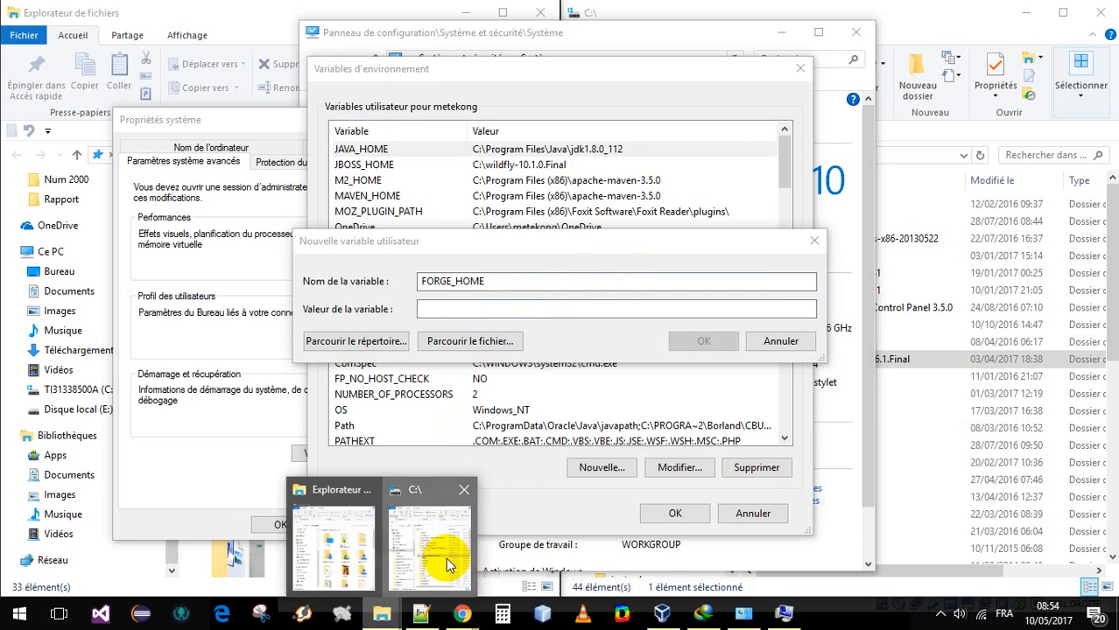
{"action": "left_click", "coordinate": [451, 560]}
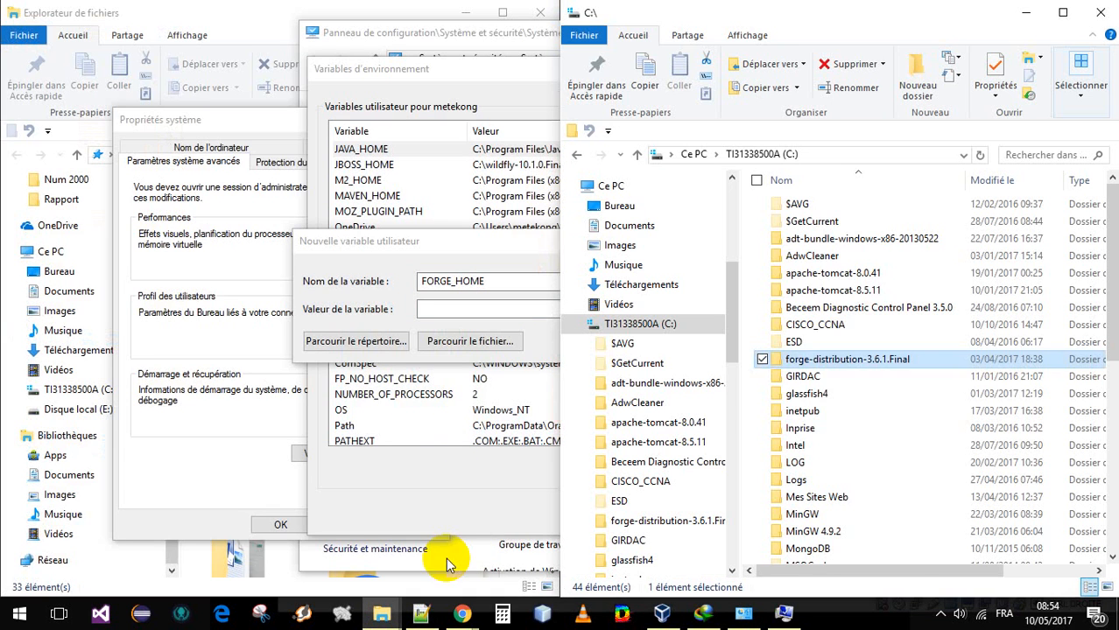
{"action": "left_click", "coordinate": [819, 360]}
{"action": "double_click", "coordinate": [819, 360]}
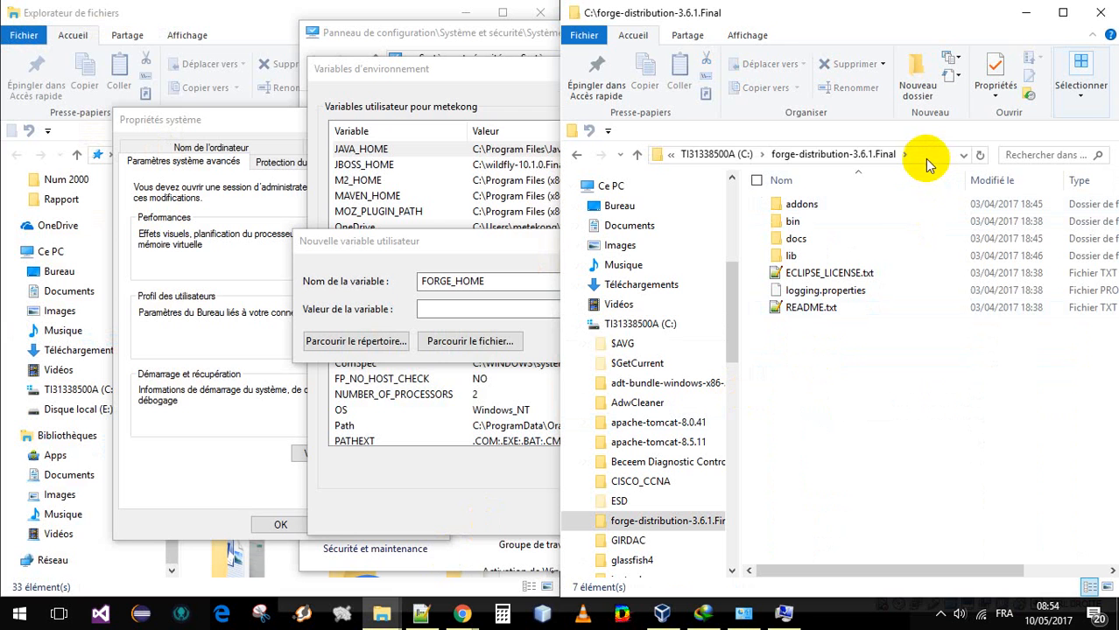
{"action": "left_click", "coordinate": [926, 155]}
{"action": "key", "text": "ctrl+c"}
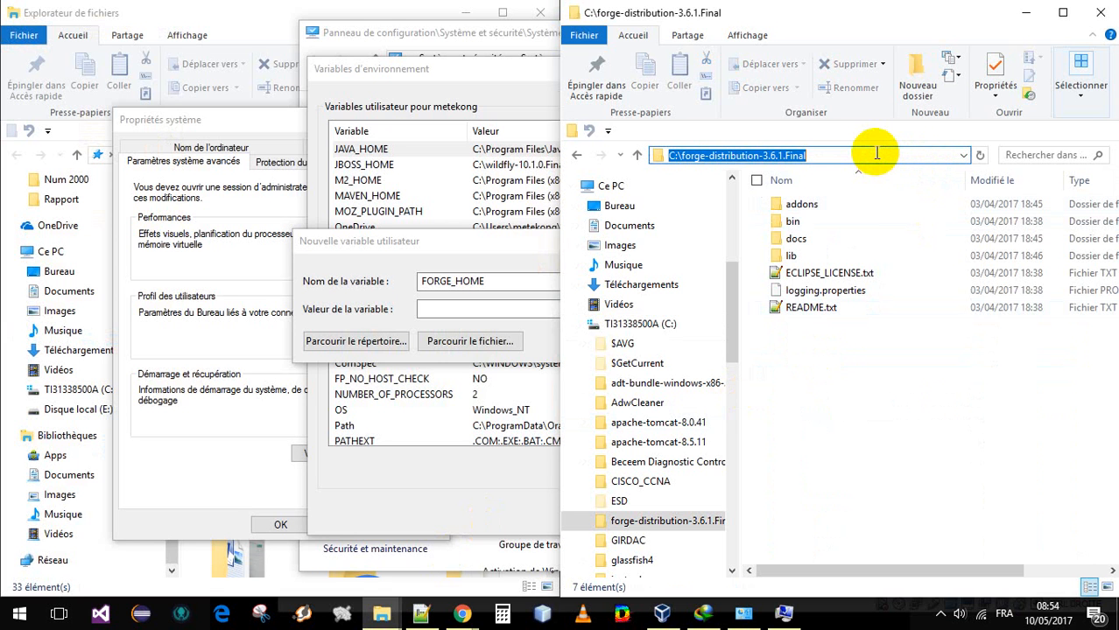
{"action": "left_click", "coordinate": [506, 311]}
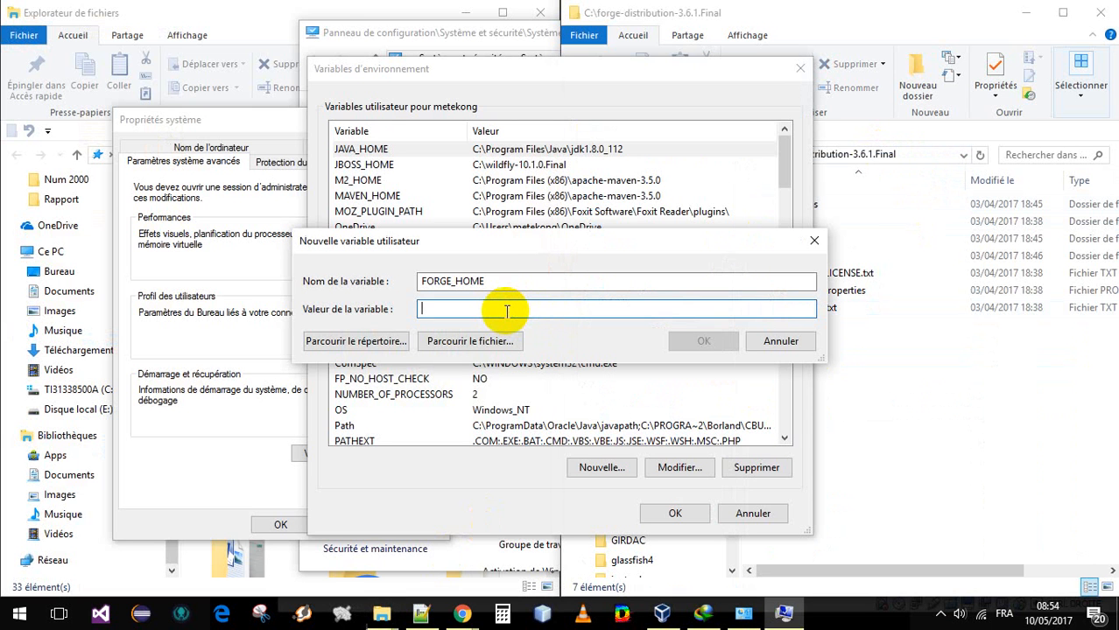
{"action": "key", "text": "ctrl+v"}
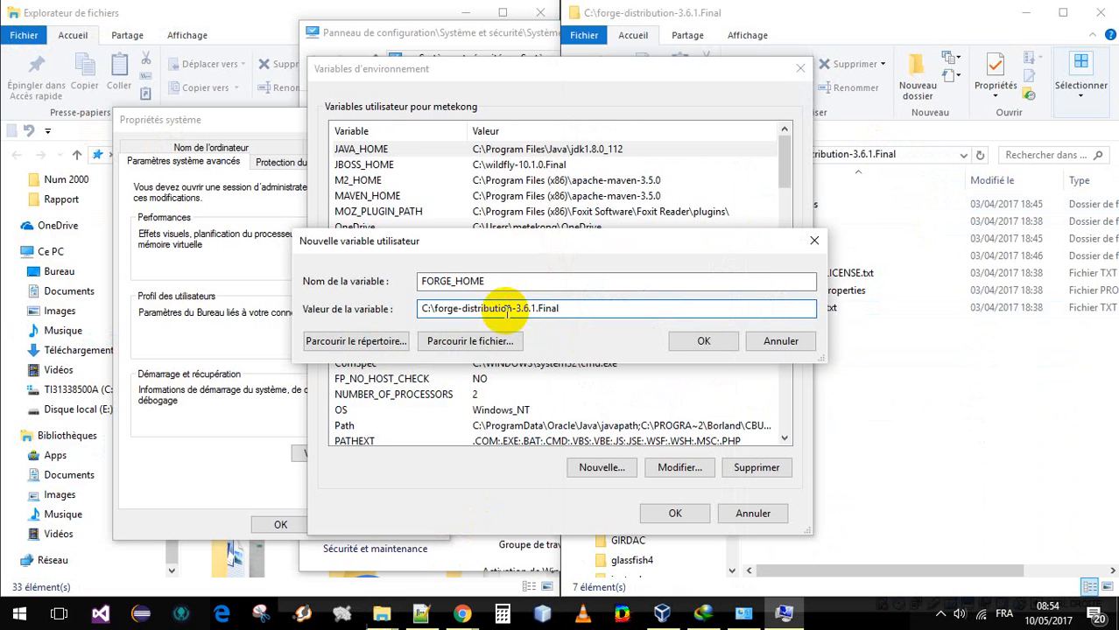
{"action": "left_click", "coordinate": [701, 341]}
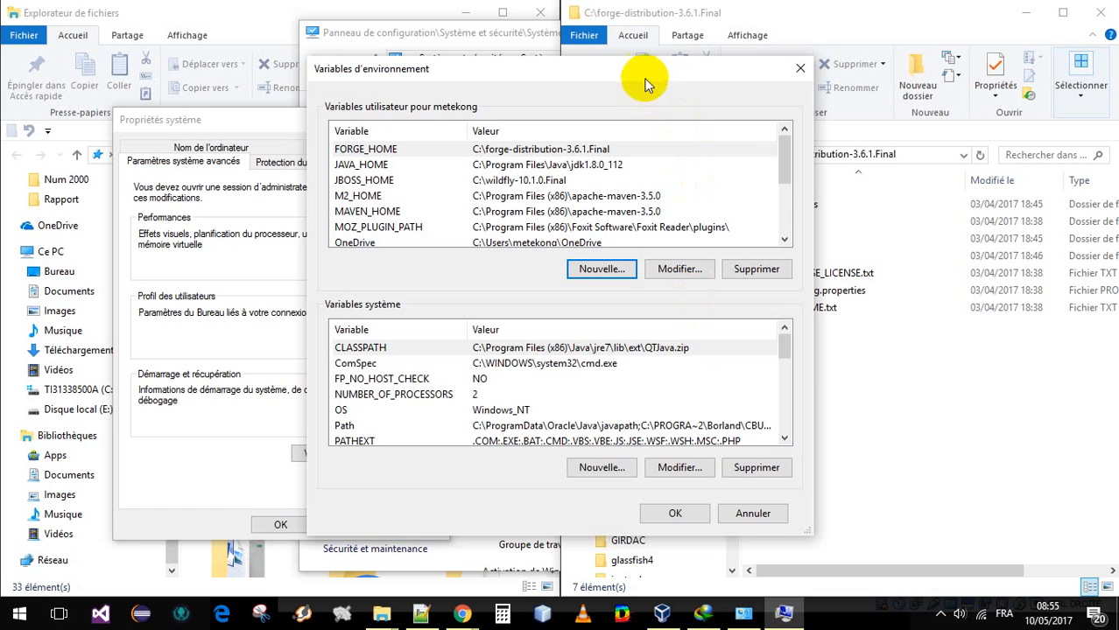
- Open the system variable Path for editing and start a new entry at the end of its list
{"action": "left_click_drag", "start_coordinate": [646, 81], "coordinate": [477, 76]}
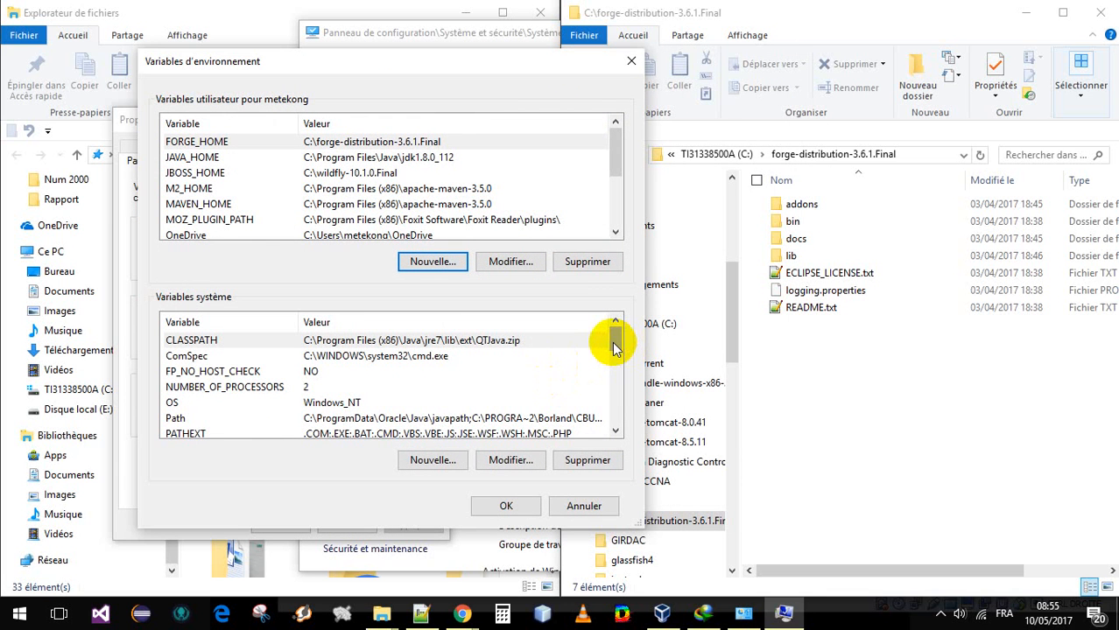
{"action": "left_click_drag", "start_coordinate": [617, 348], "coordinate": [617, 357]}
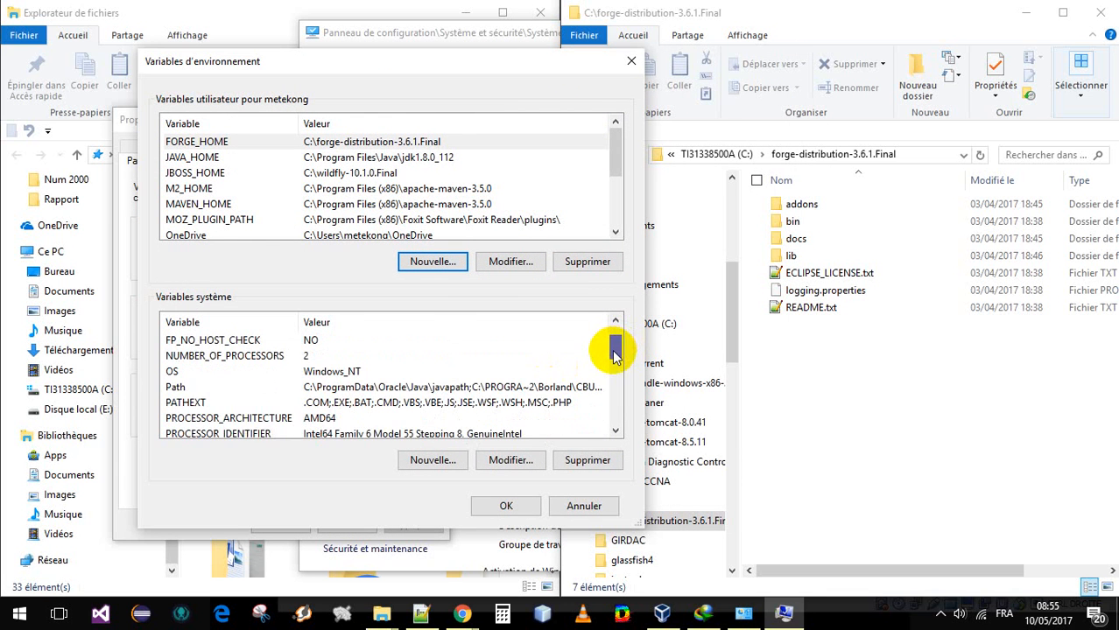
{"action": "left_click", "coordinate": [385, 390]}
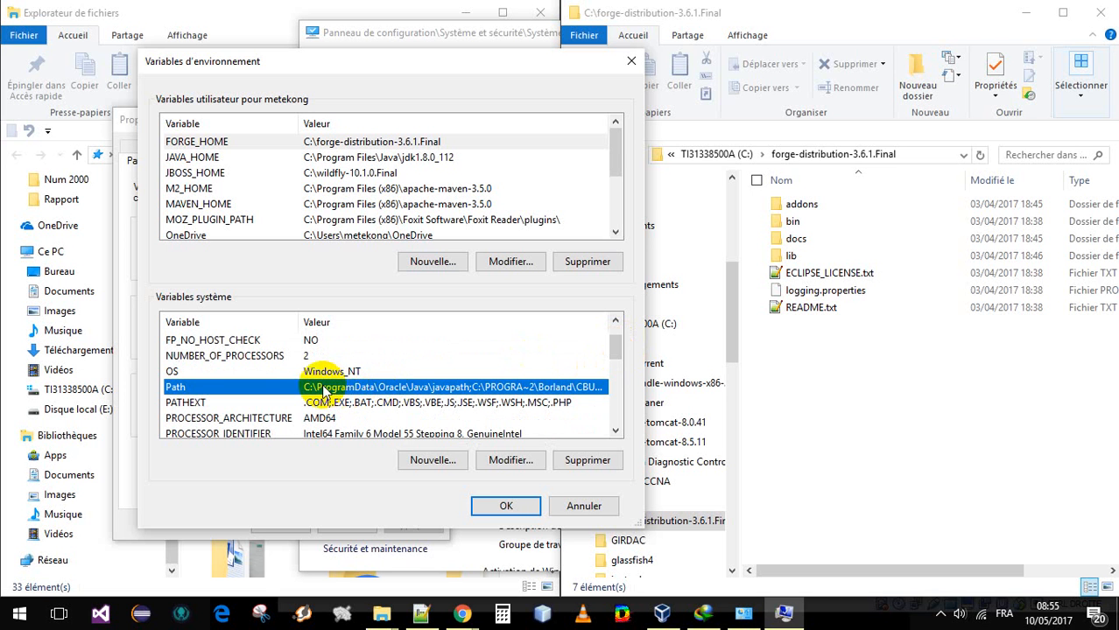
{"action": "left_click", "coordinate": [511, 461]}
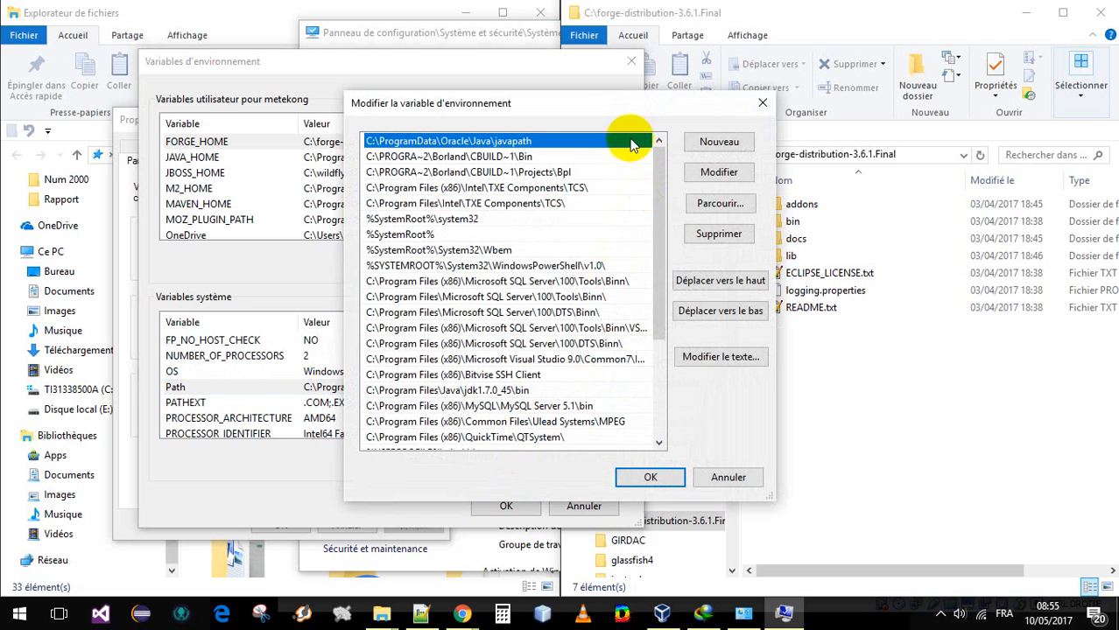
{"action": "left_click_drag", "start_coordinate": [598, 108], "coordinate": [427, 96]}
{"action": "left_click_drag", "start_coordinate": [494, 197], "coordinate": [493, 267]}
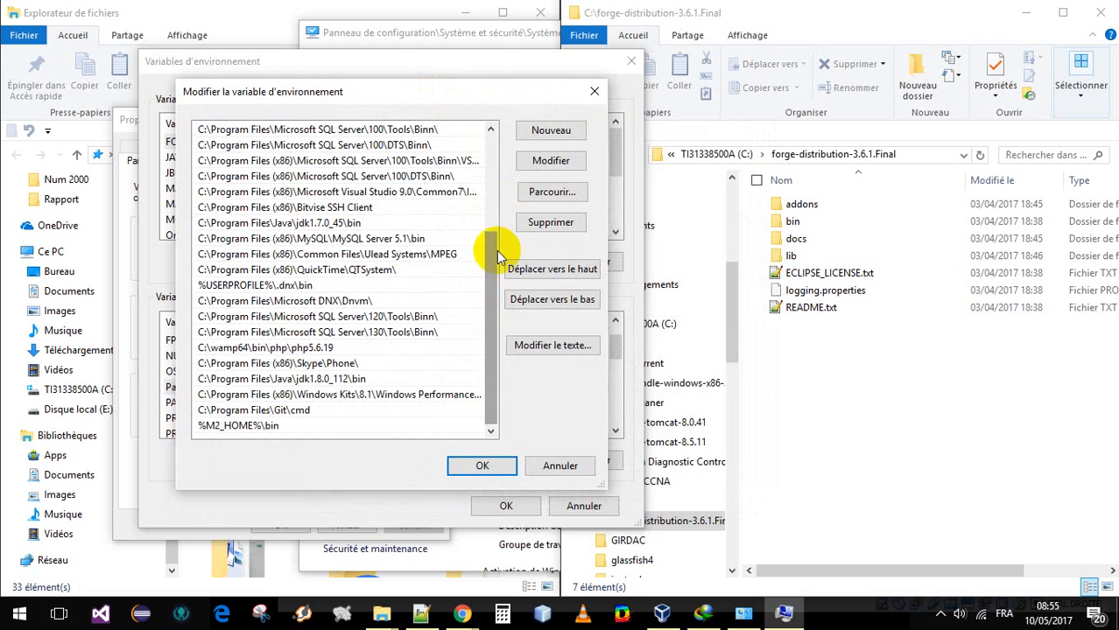
{"action": "left_click", "coordinate": [541, 140]}
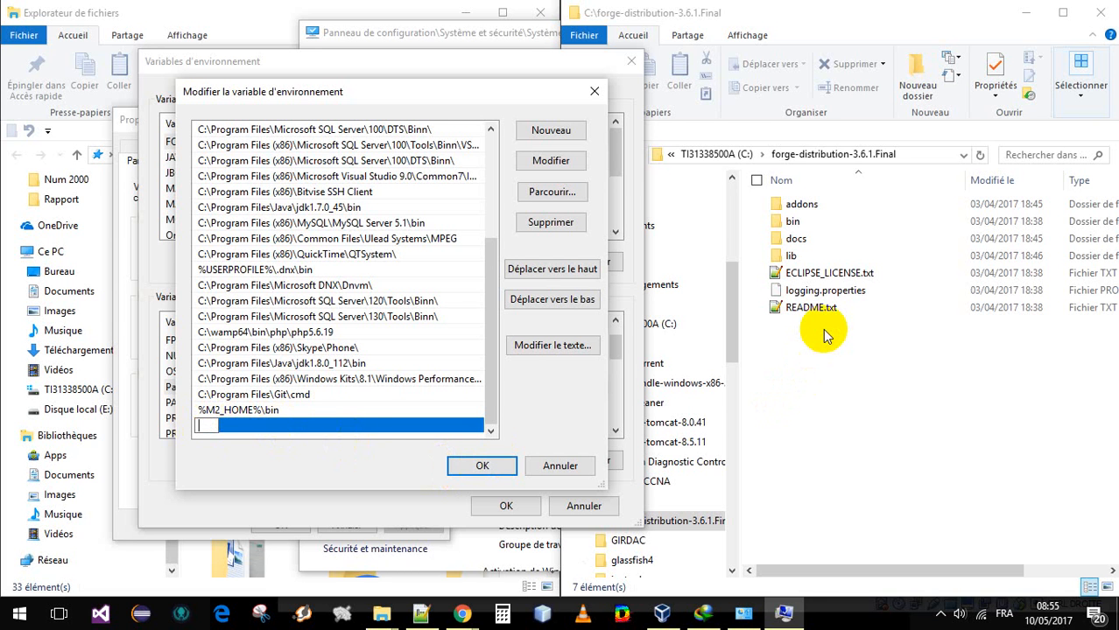
- Open the bin folder inside forge-distribution-3.6.1.Final and copy its full path
{"action": "left_click", "coordinate": [816, 227]}
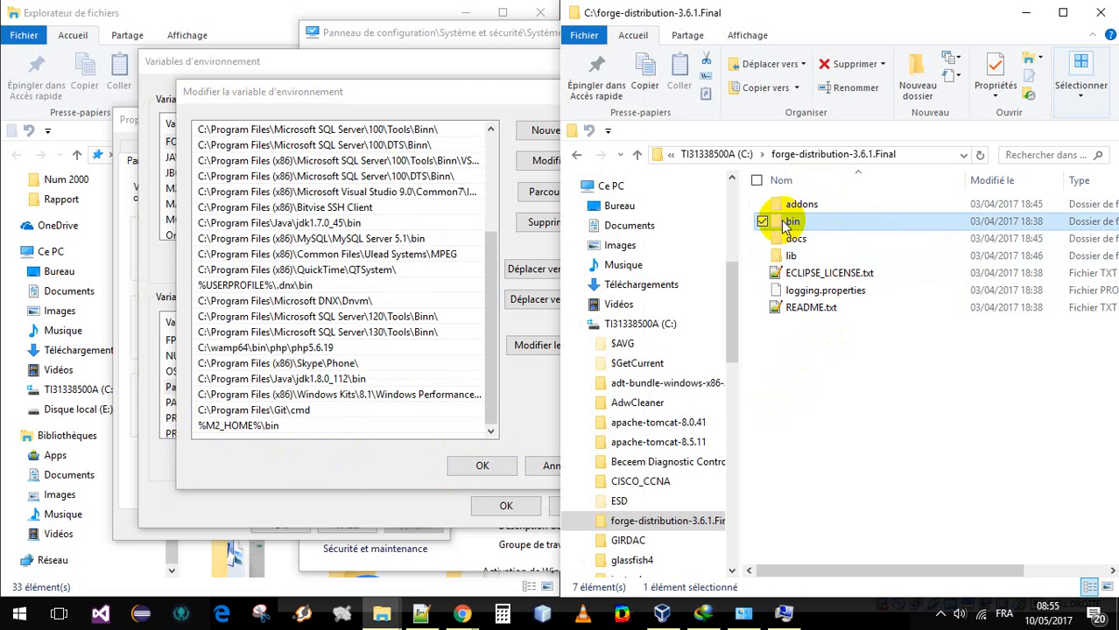
{"action": "double_click", "coordinate": [783, 224]}
{"action": "left_click", "coordinate": [880, 154]}
{"action": "key", "text": "ctrl+c"}
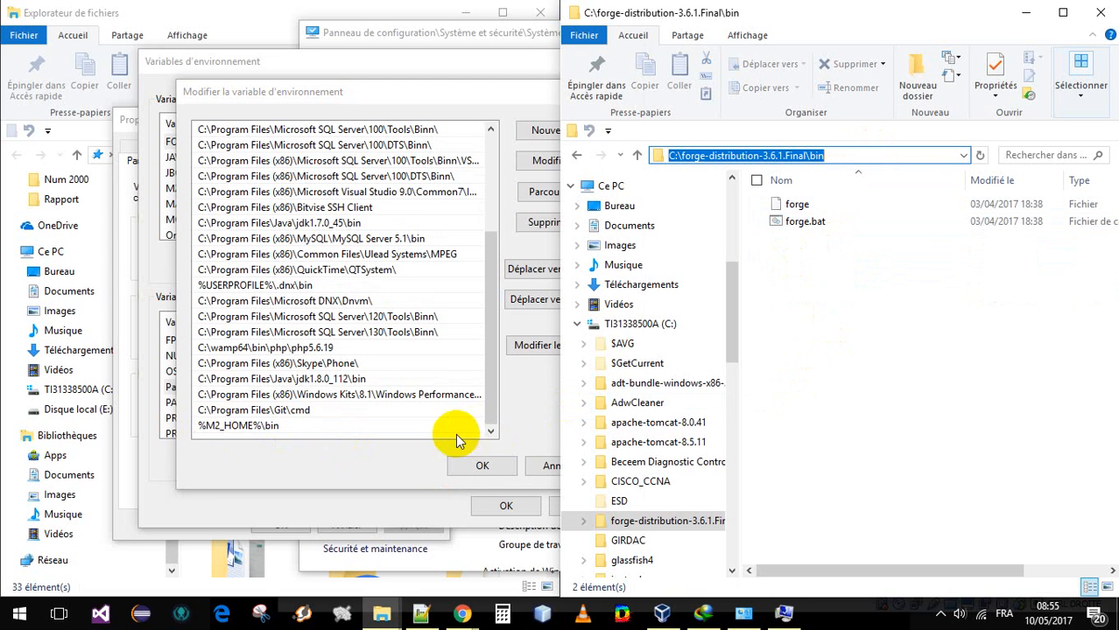
- Add C:\forge-distribution-3.6.1.Final\bin as a new entry of the system Path variable and save the list
{"action": "left_click", "coordinate": [488, 407]}
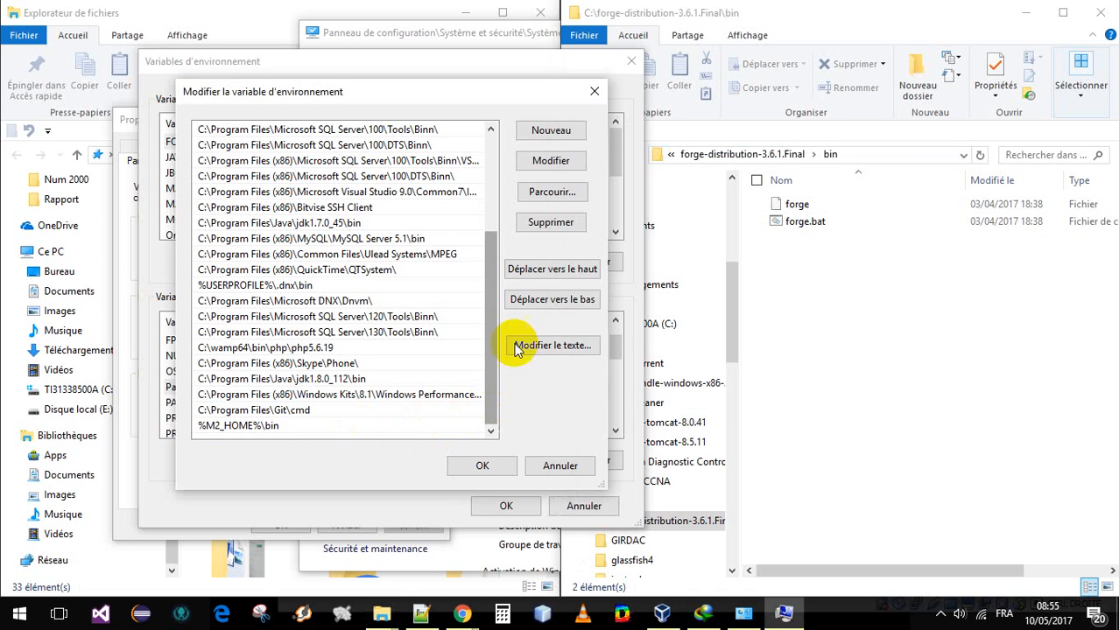
{"action": "left_click", "coordinate": [551, 129]}
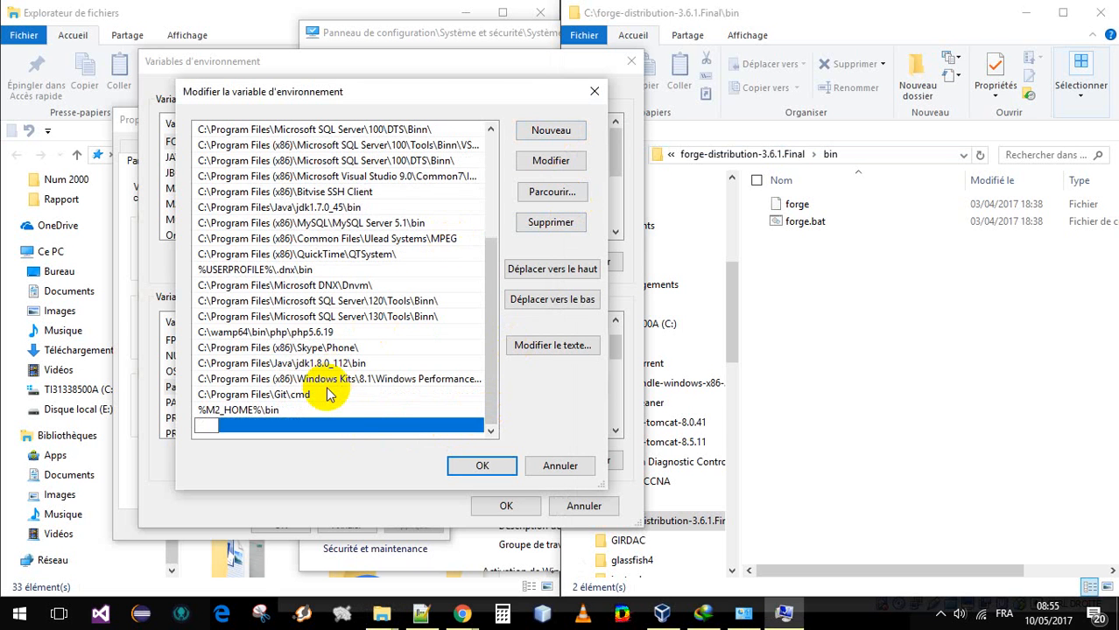
{"action": "key", "text": "ctrl+v"}
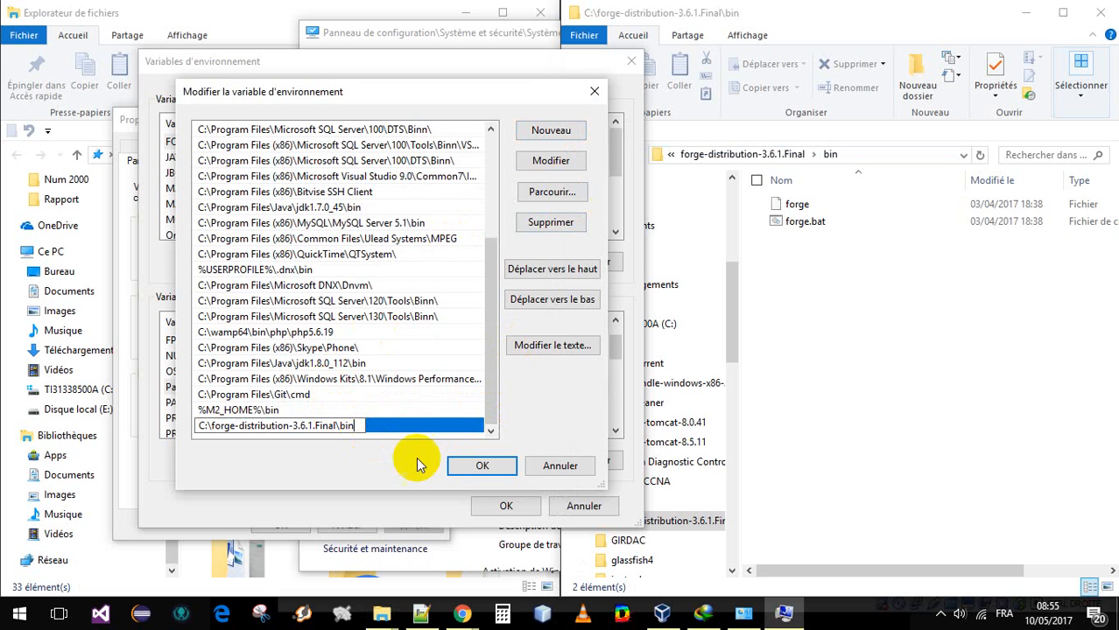
{"action": "left_click", "coordinate": [472, 468]}
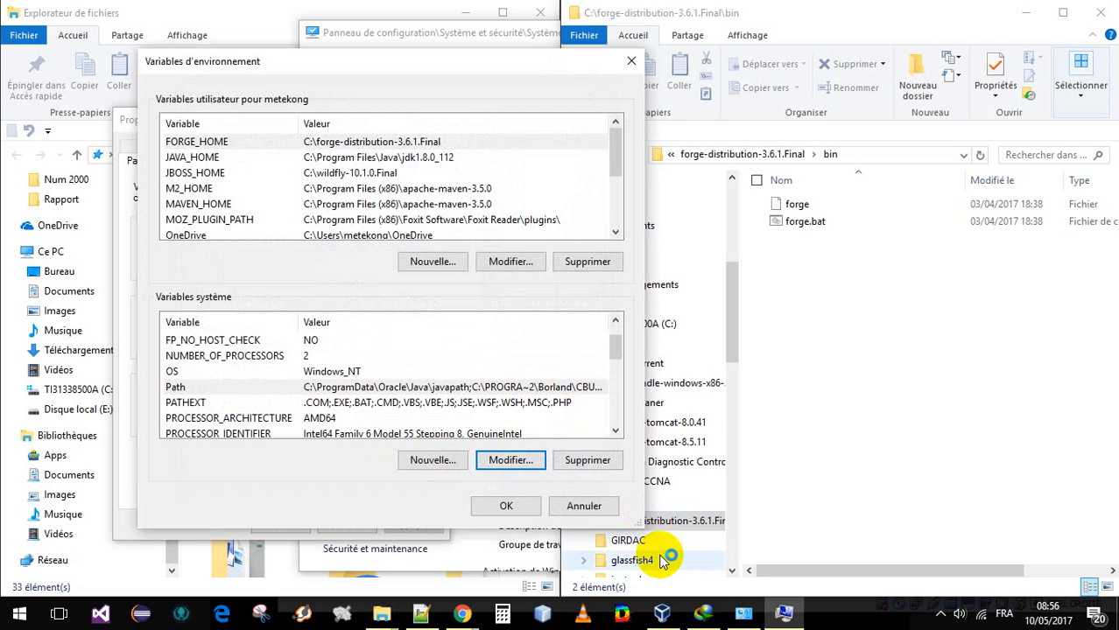
- Switch to the W8.1 virtual machine in VirtualBox, append ;C:\forge-distribution-Final\bin to its system Path variable and save it
{"action": "mouse_move", "coordinate": [667, 616]}
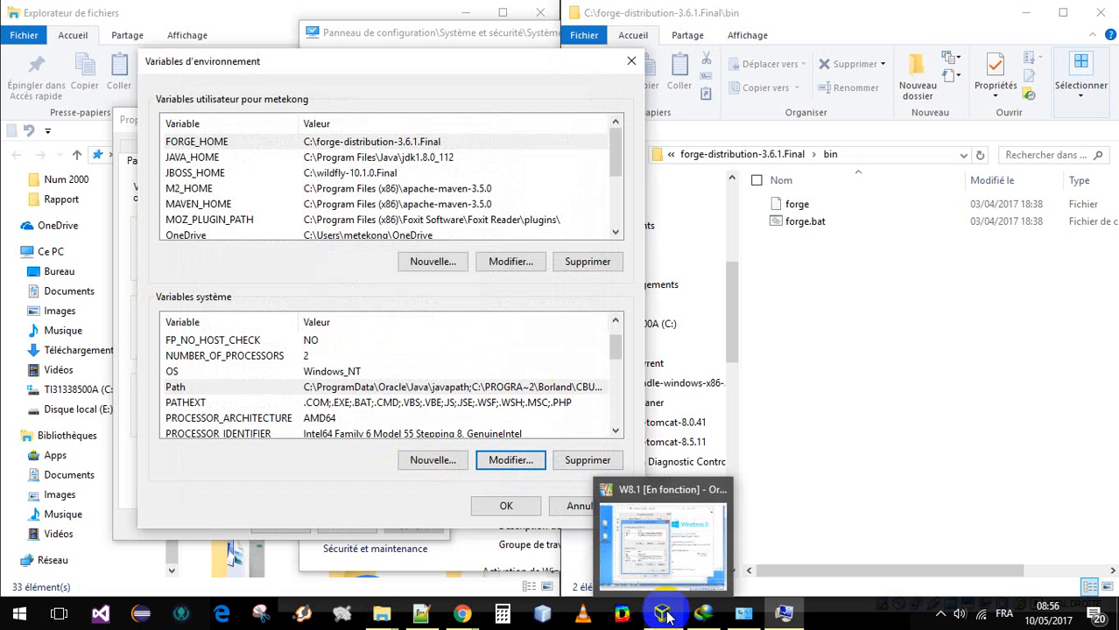
{"action": "left_click", "coordinate": [661, 551]}
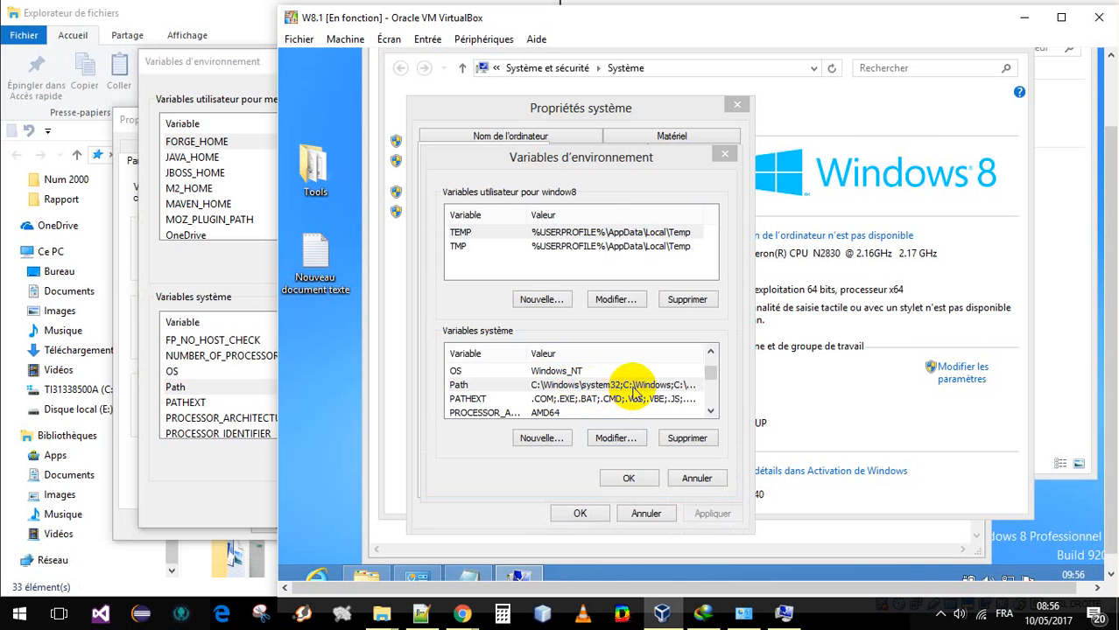
{"action": "double_click", "coordinate": [636, 390]}
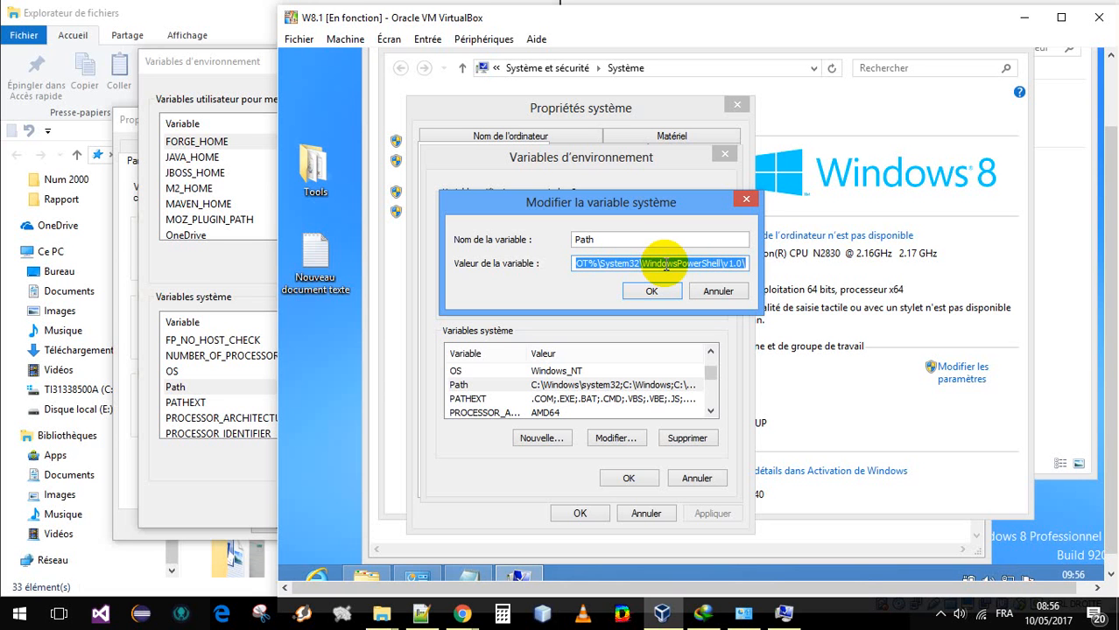
{"action": "key", "text": "End"}
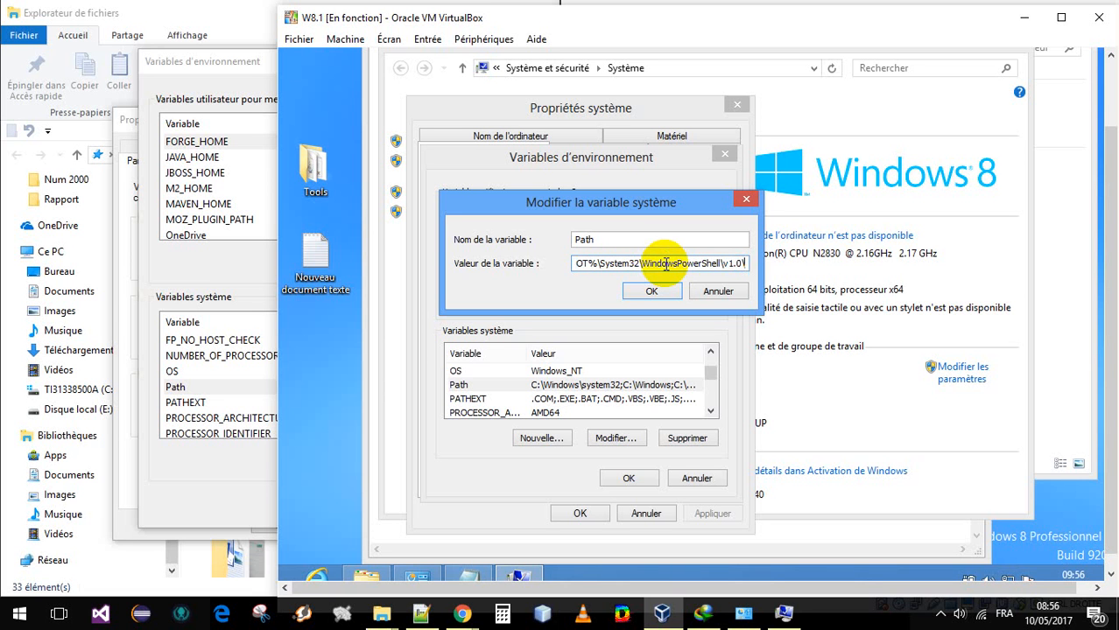
{"action": "type", "text": ";"}
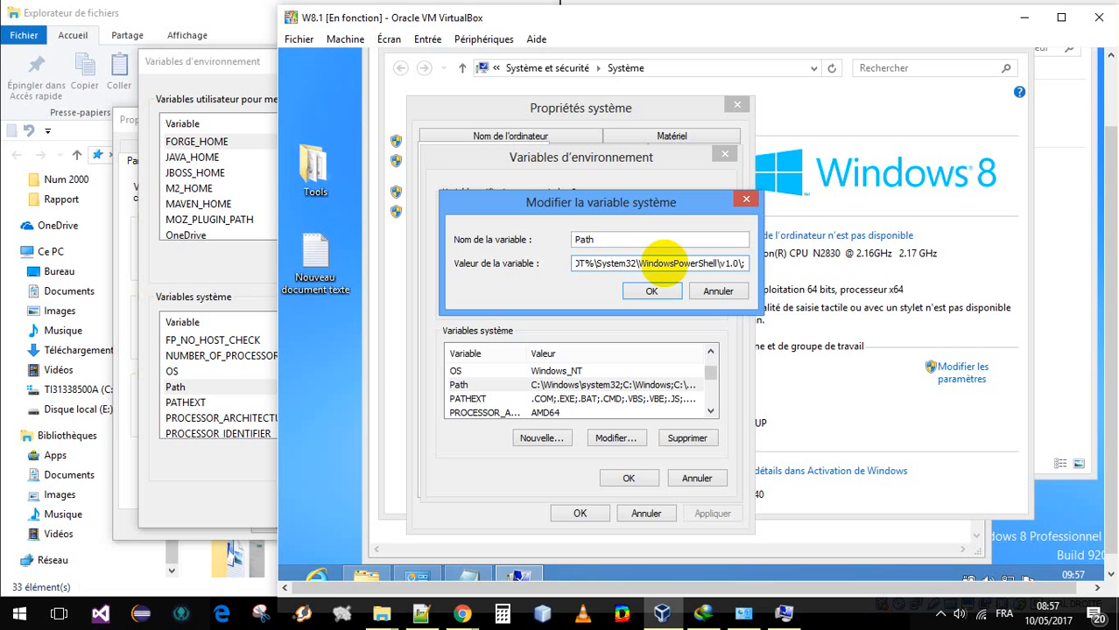
{"action": "type", "text": "C:\\forge-distribution-Final"}
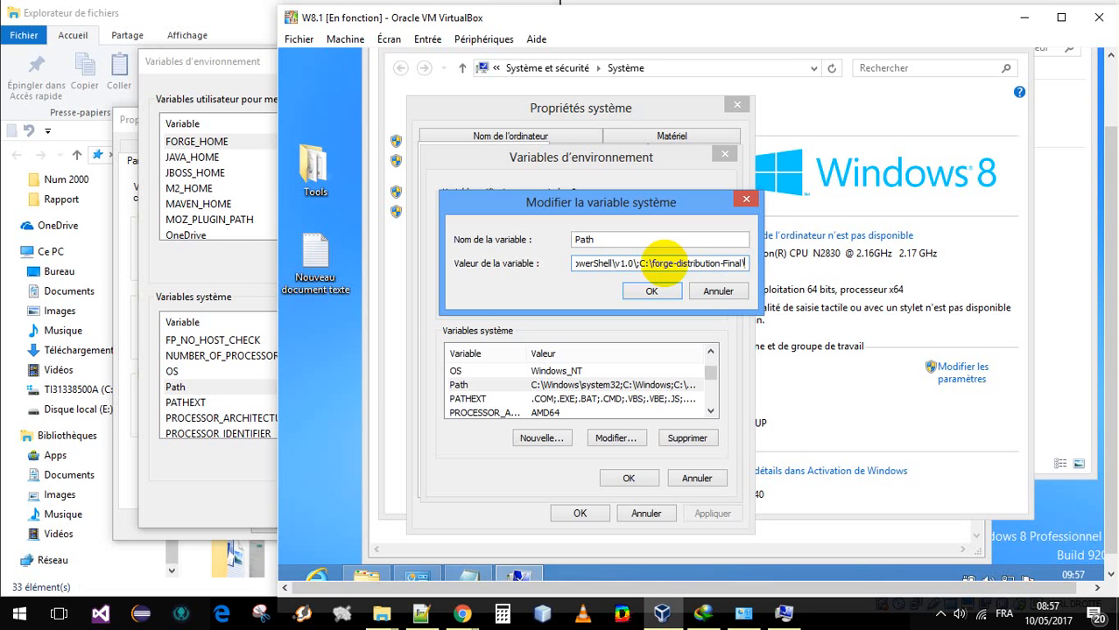
{"action": "type", "text": "bin"}
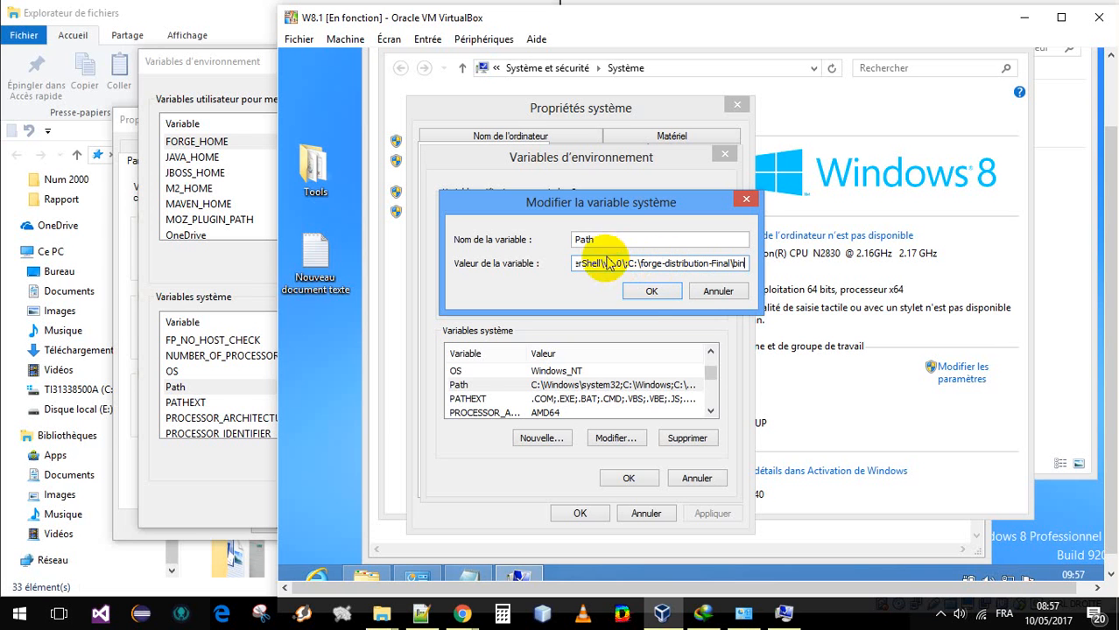
{"action": "left_click", "coordinate": [651, 294]}
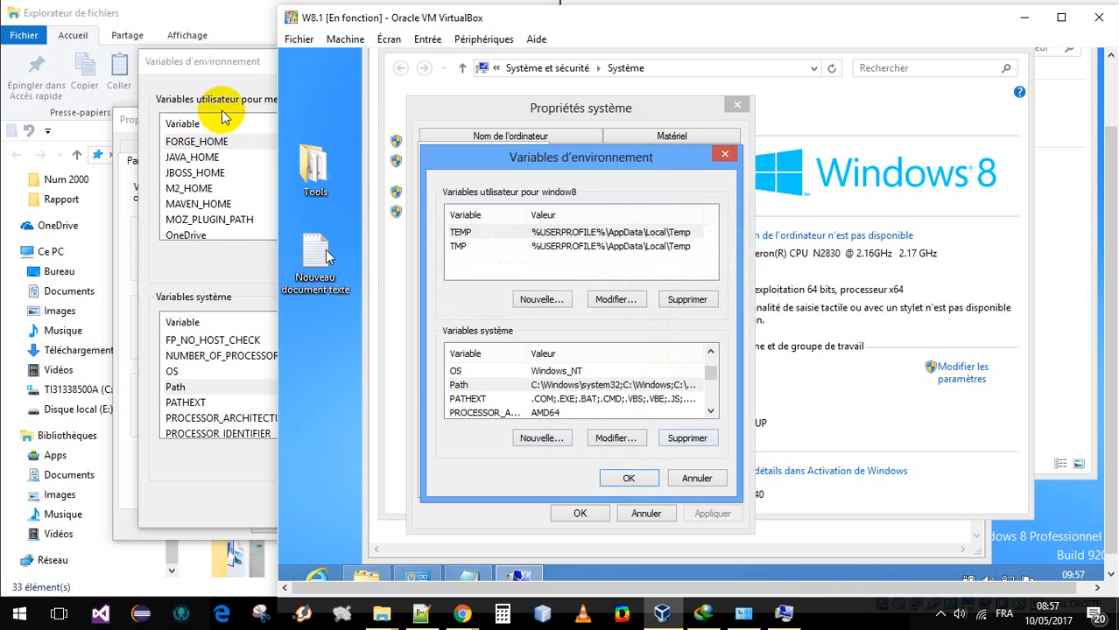
- Save the host computer's environment variables, close its system properties and minimize the virtual machine window
{"action": "left_click", "coordinate": [219, 67]}
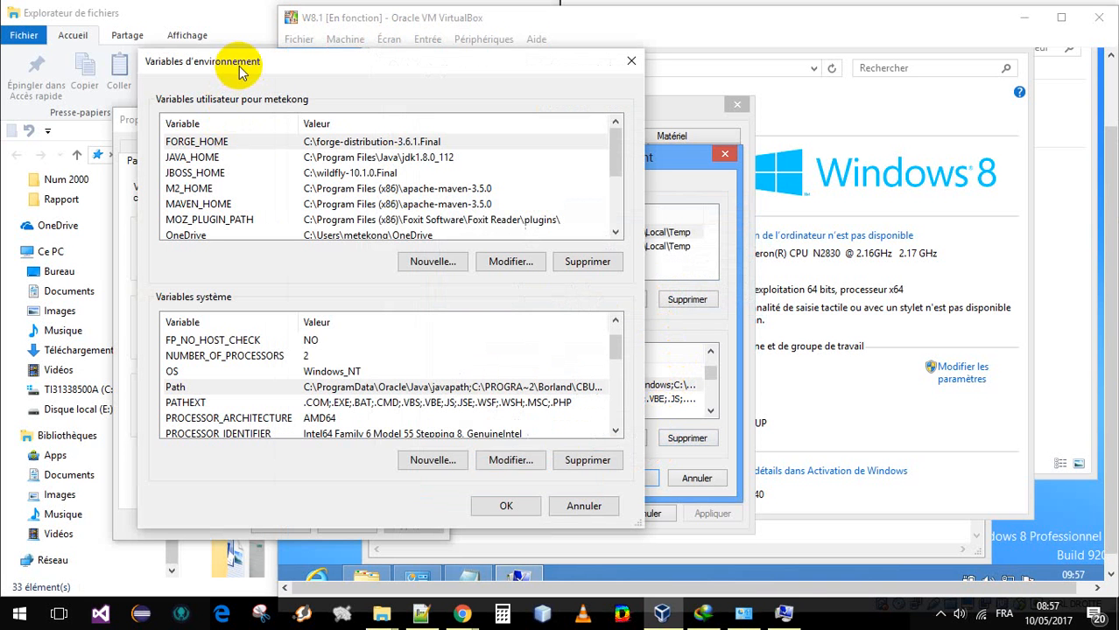
{"action": "left_click", "coordinate": [505, 506]}
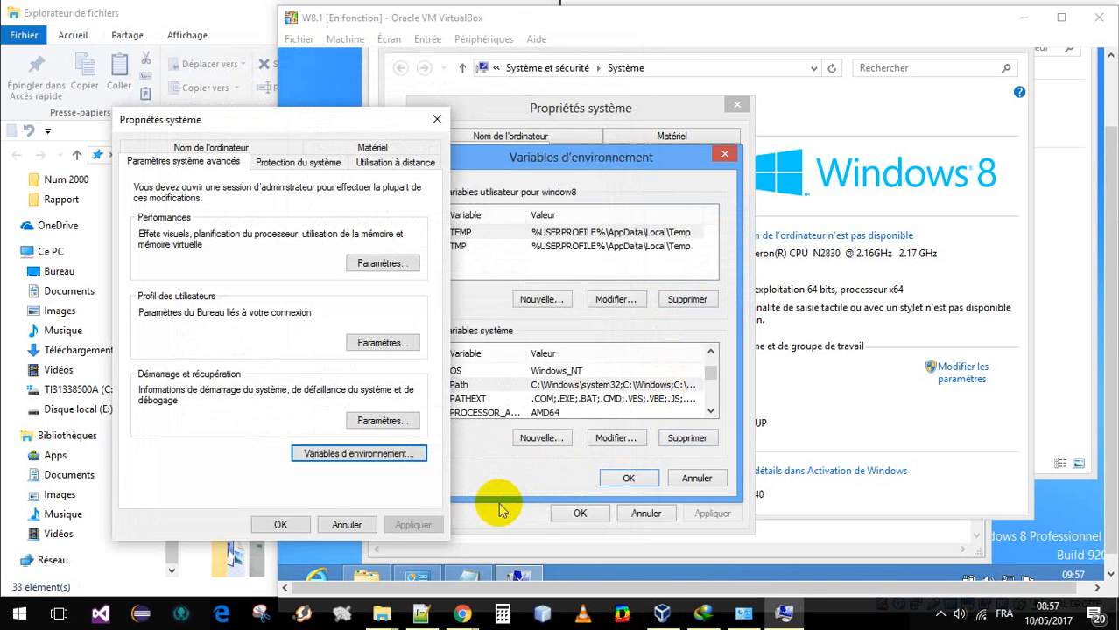
{"action": "left_click", "coordinate": [298, 526]}
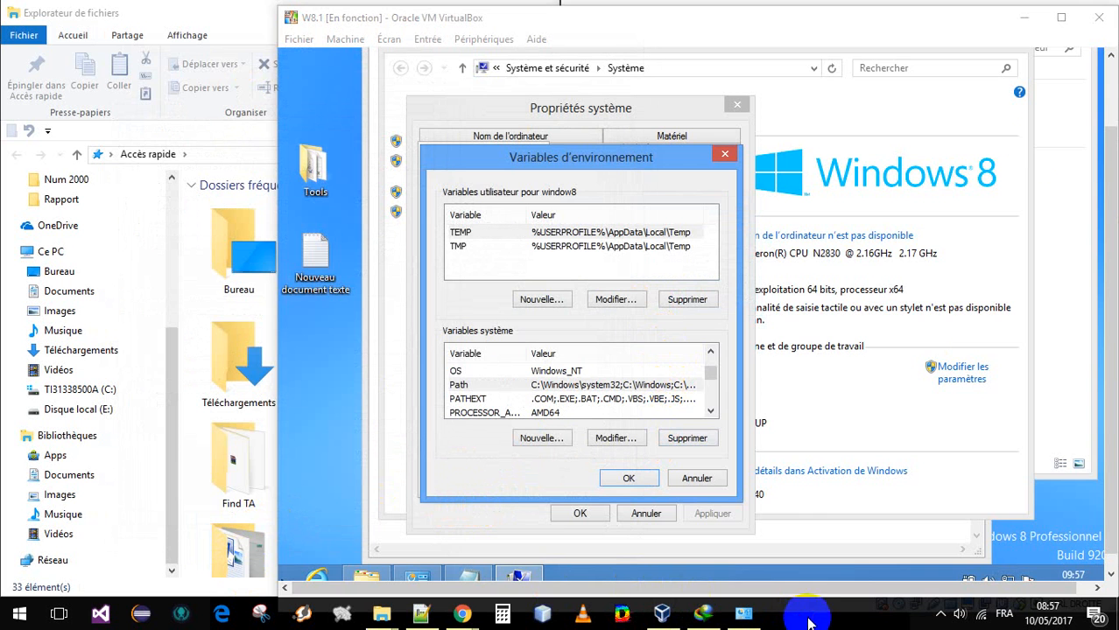
{"action": "left_click", "coordinate": [1025, 18]}
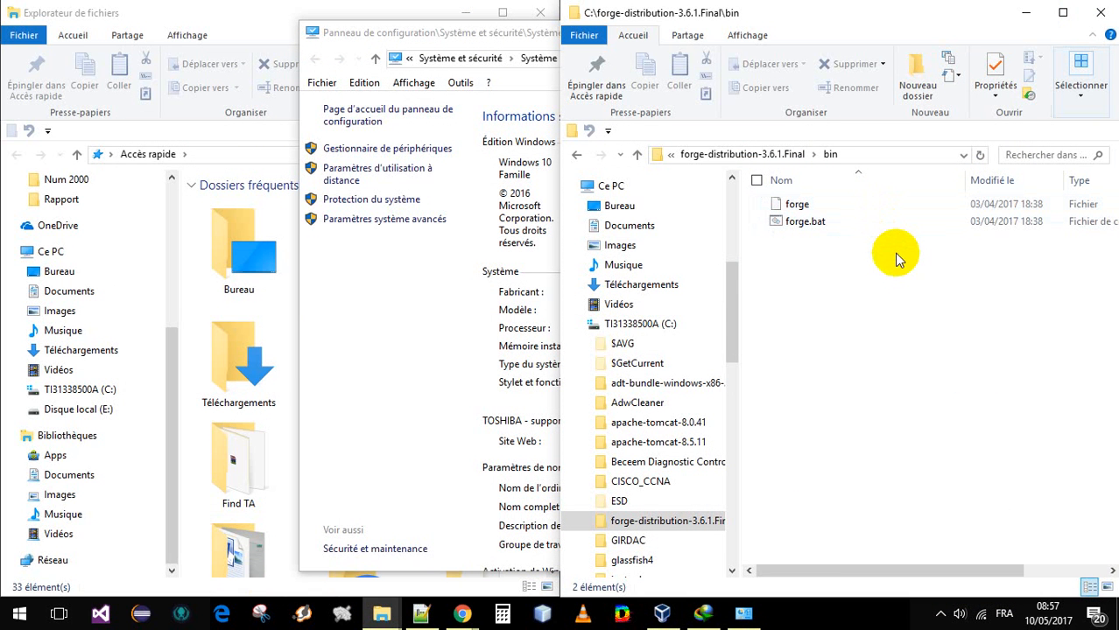
- Open a Windows command prompt by running cmd
{"action": "left_click", "coordinate": [829, 623]}
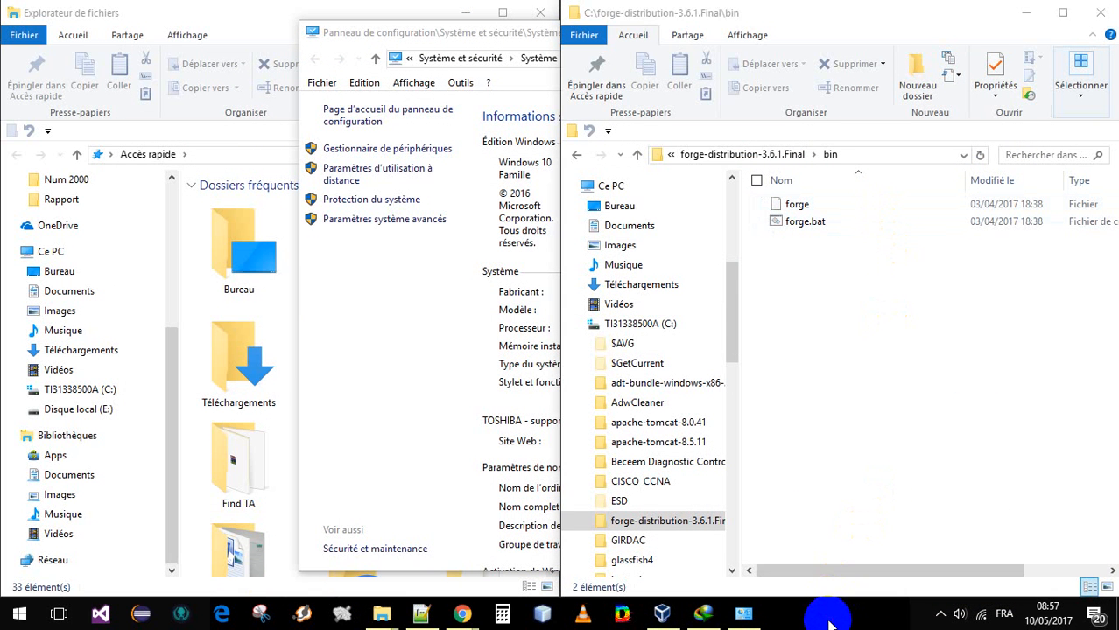
{"action": "key", "text": "super+r"}
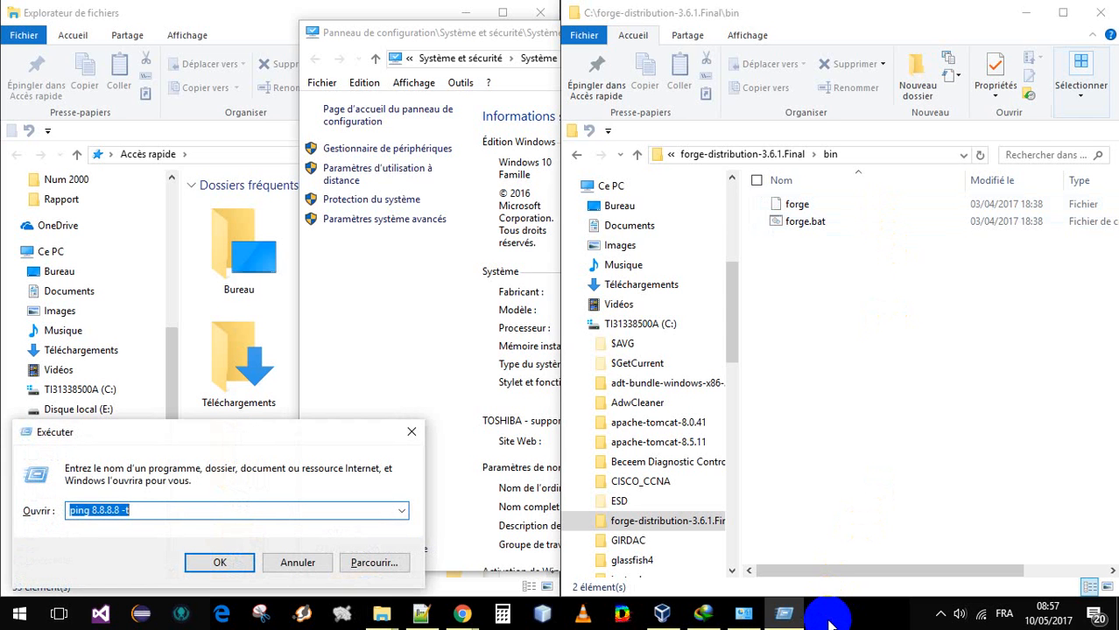
{"action": "type", "text": "cmd"}
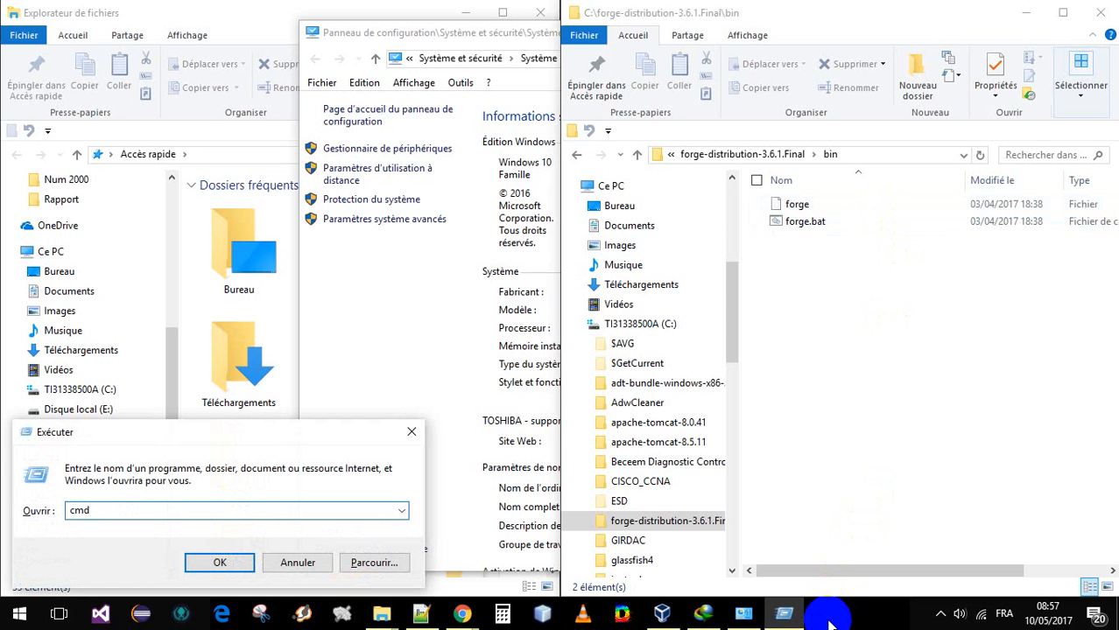
{"action": "key", "text": "Return"}
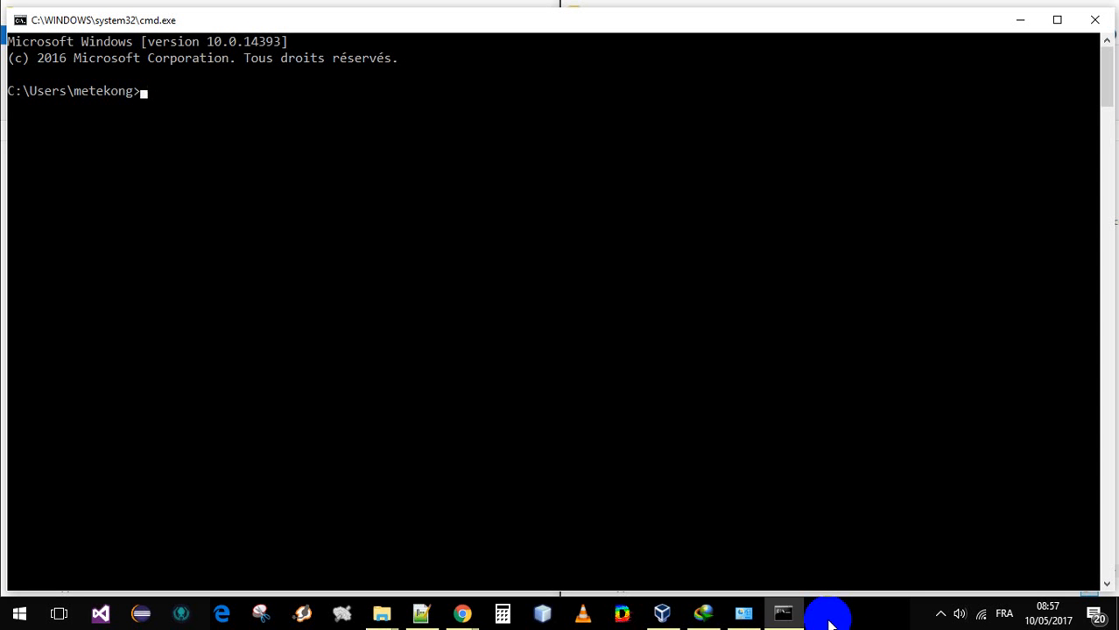
- Check the installed Forge version with forge --version and start Forge with the forge command
{"action": "type", "text": "forge"}
{"action": "type", "text": "--version"}
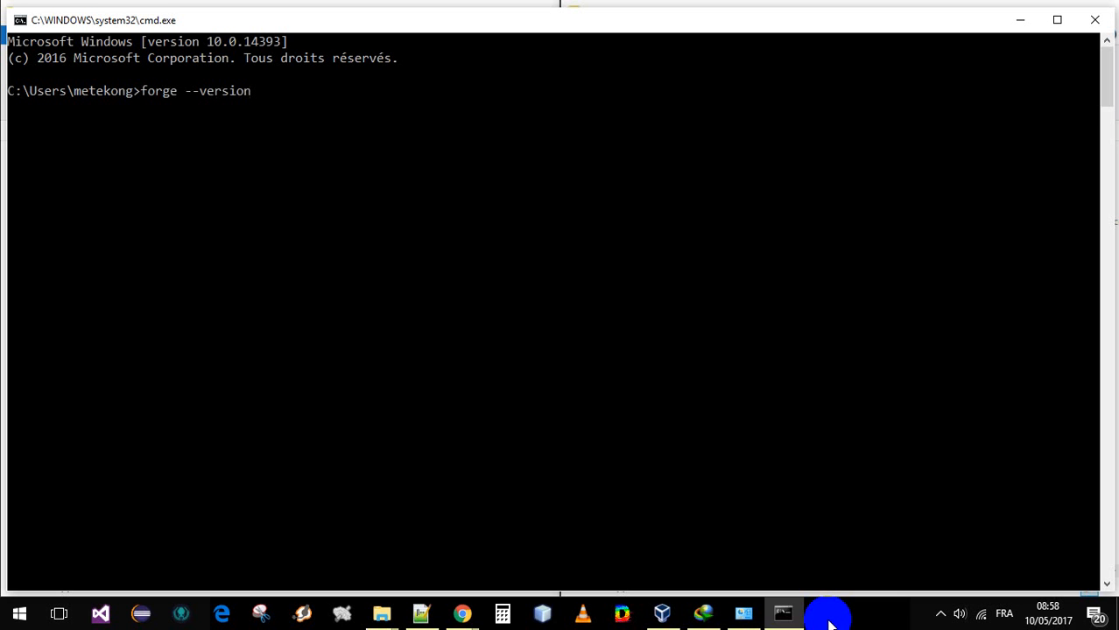
{"action": "key", "text": "Return"}
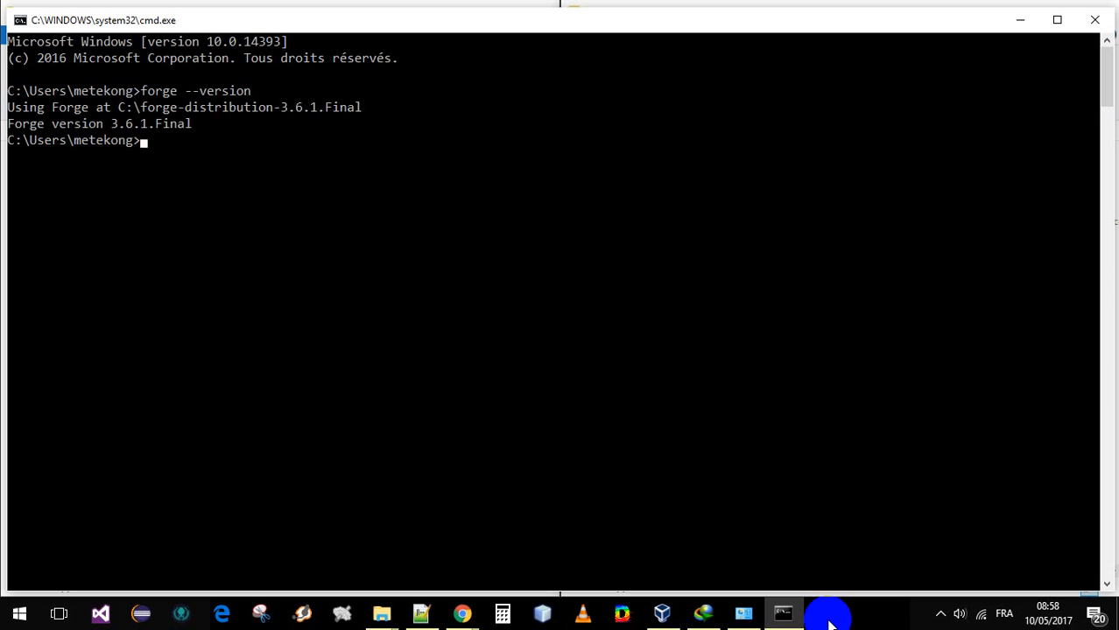
{"action": "type", "text": "forge"}
{"action": "key", "text": "Return"}
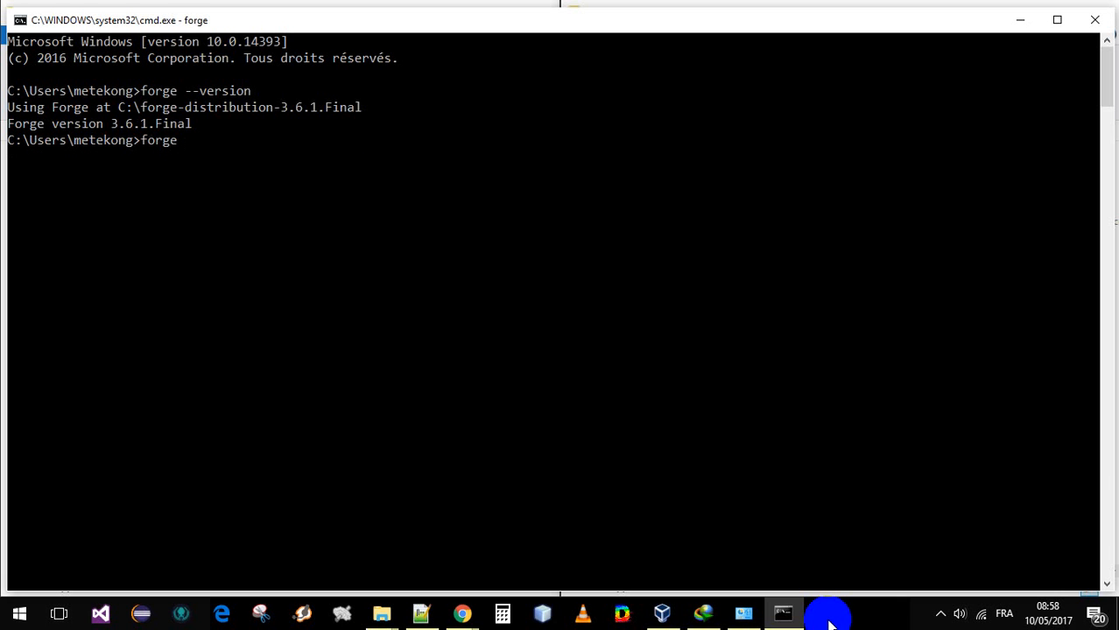